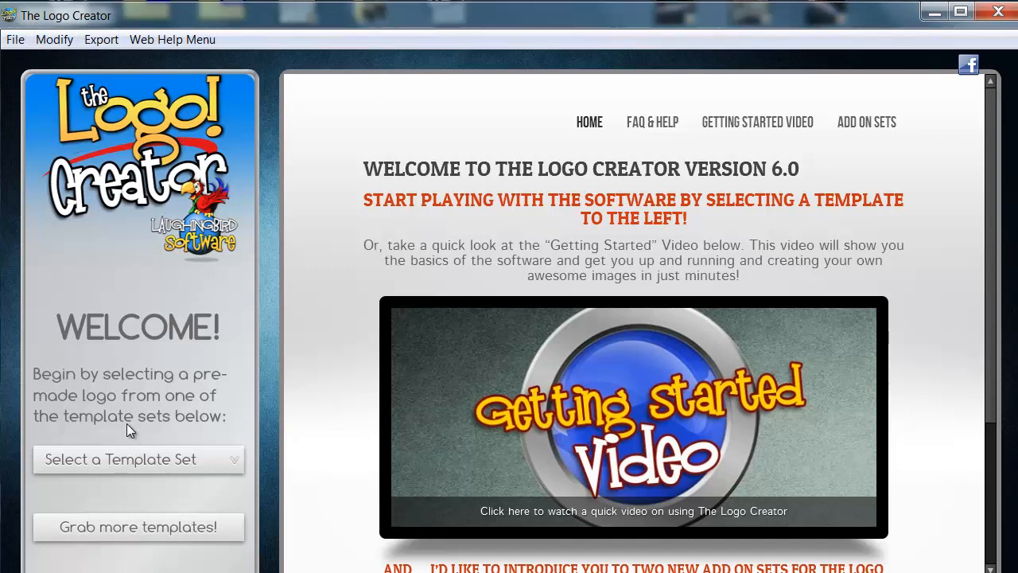
Start a new blank logo and open the Logo Templates set
{"action": "left_click", "coordinate": [16, 39]}
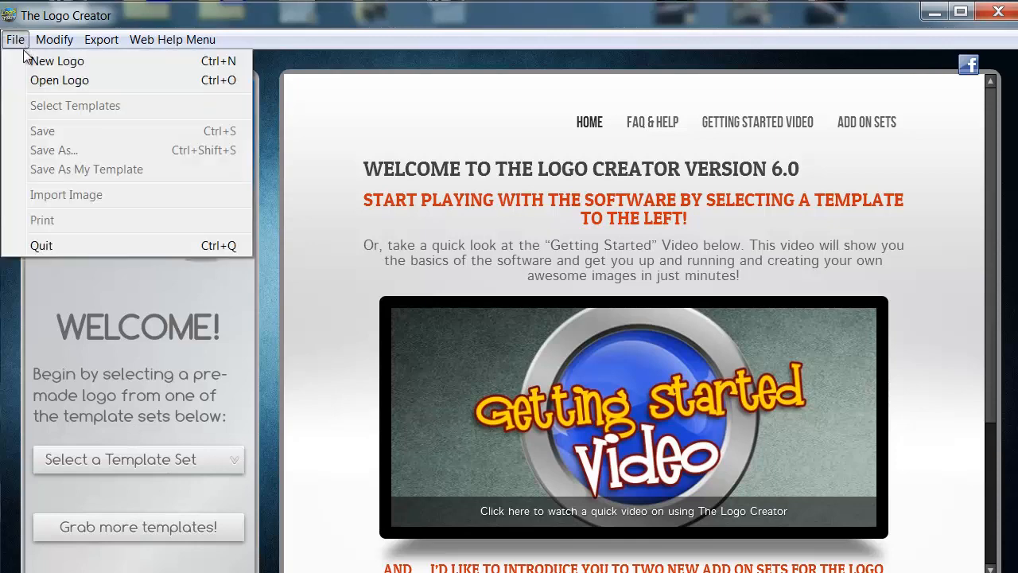
{"action": "left_click", "coordinate": [33, 67]}
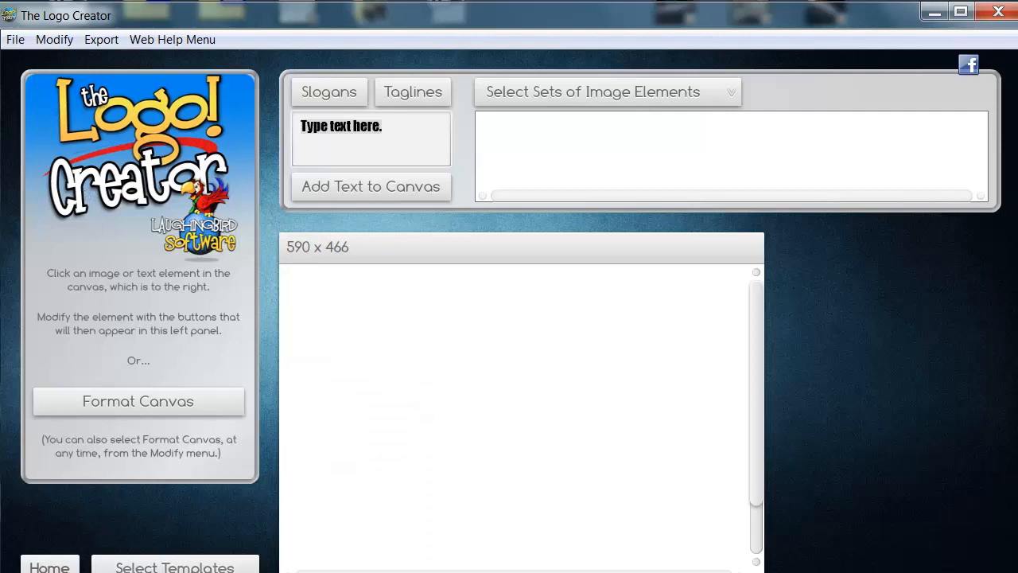
{"action": "left_click", "coordinate": [164, 567]}
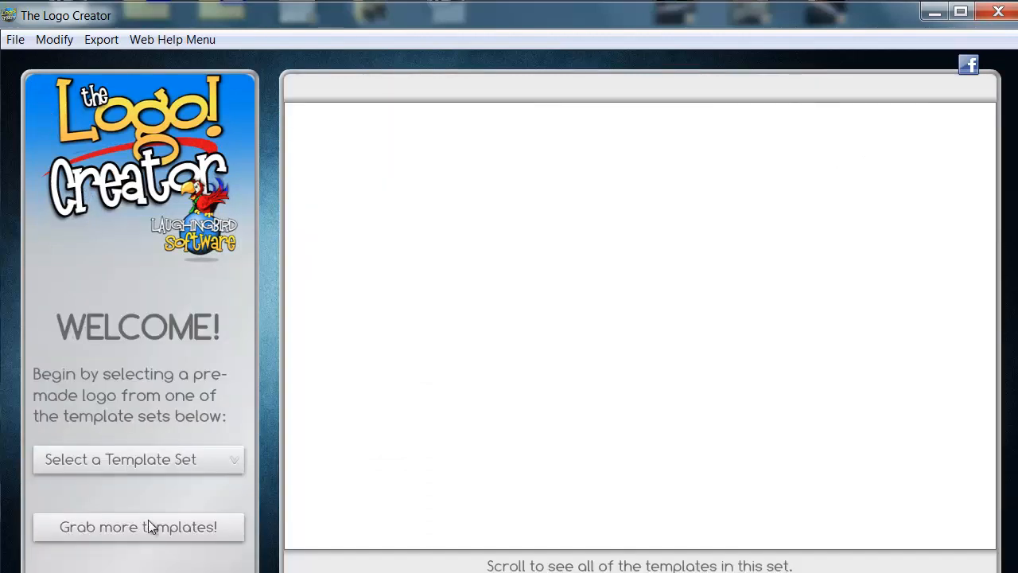
{"action": "left_click", "coordinate": [172, 464]}
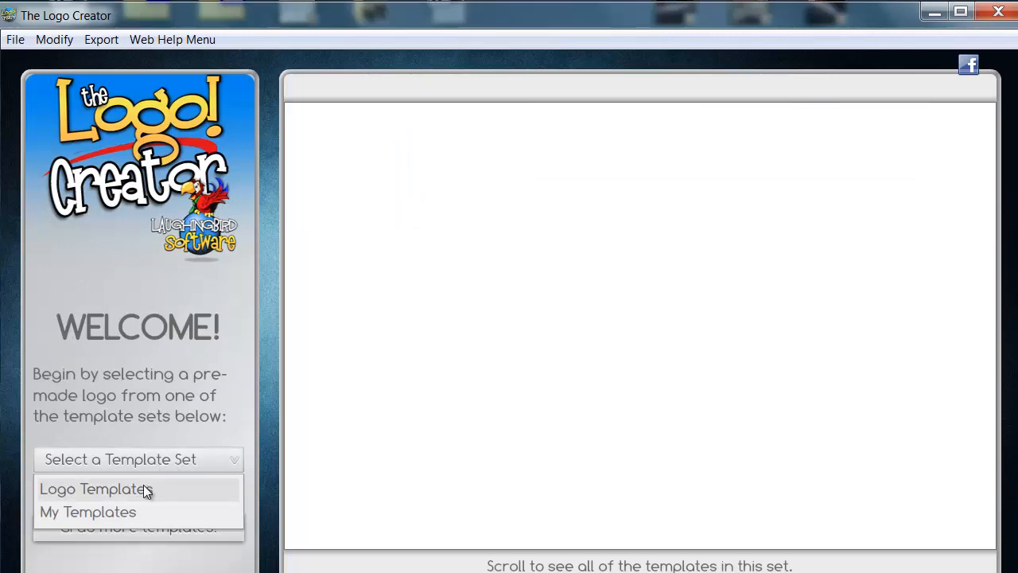
{"action": "left_click", "coordinate": [139, 493]}
Browse the premade designs in the Logo Templates set
{"action": "scroll", "coordinate": [892, 337], "scroll_direction": "down", "scroll_amount": 5}
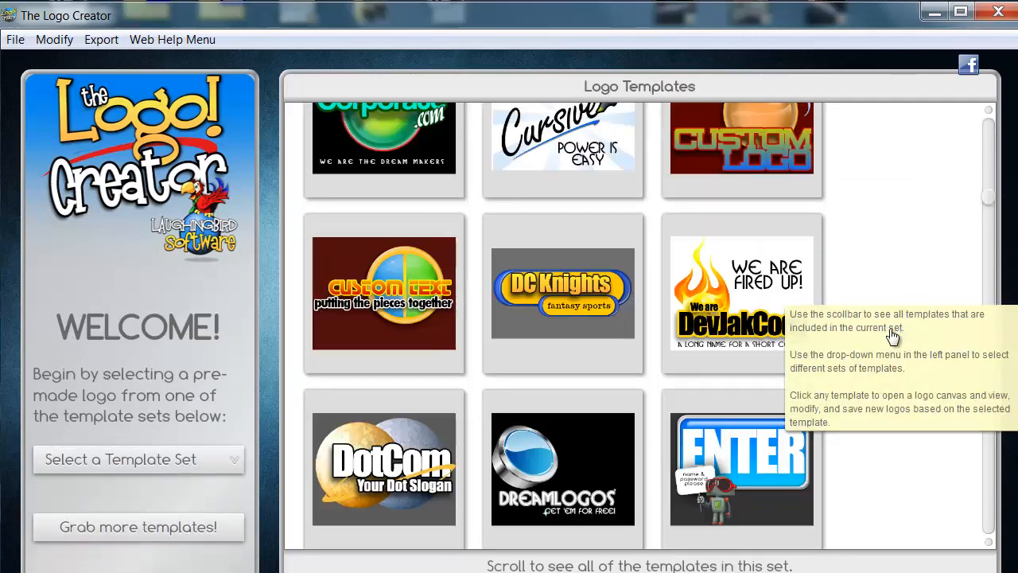
{"action": "scroll", "coordinate": [892, 338], "scroll_direction": "down", "scroll_amount": 5}
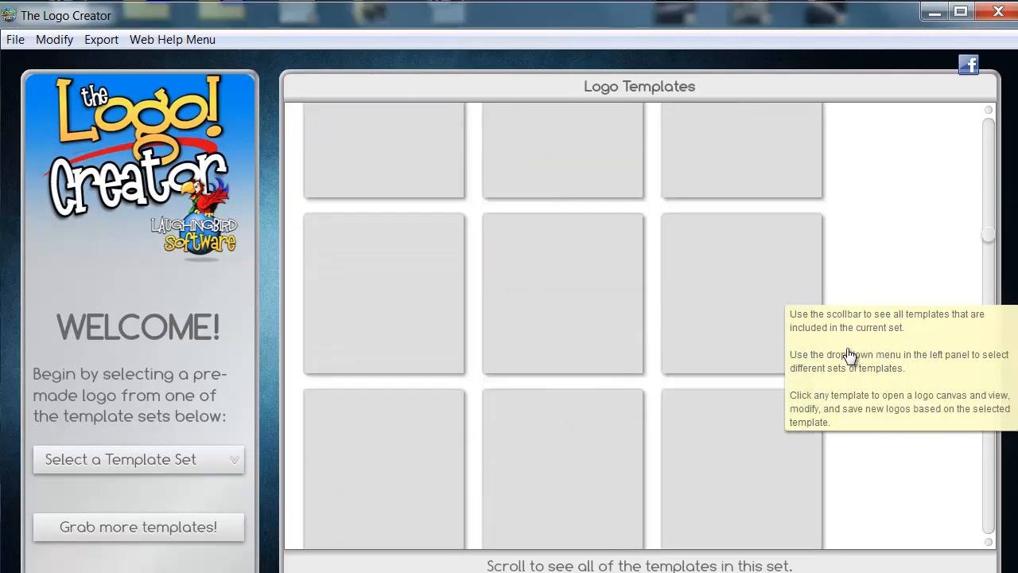
{"action": "scroll", "coordinate": [850, 355], "scroll_direction": "down", "scroll_amount": 3}
{"action": "scroll", "coordinate": [850, 355], "scroll_direction": "down", "scroll_amount": 6}
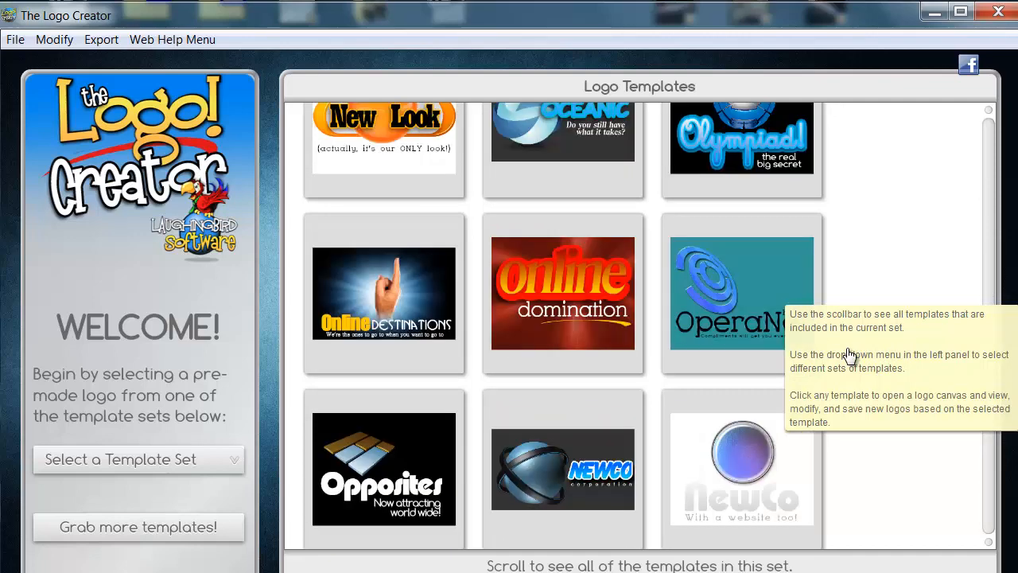
{"action": "scroll", "coordinate": [849, 355], "scroll_direction": "down", "scroll_amount": 3}
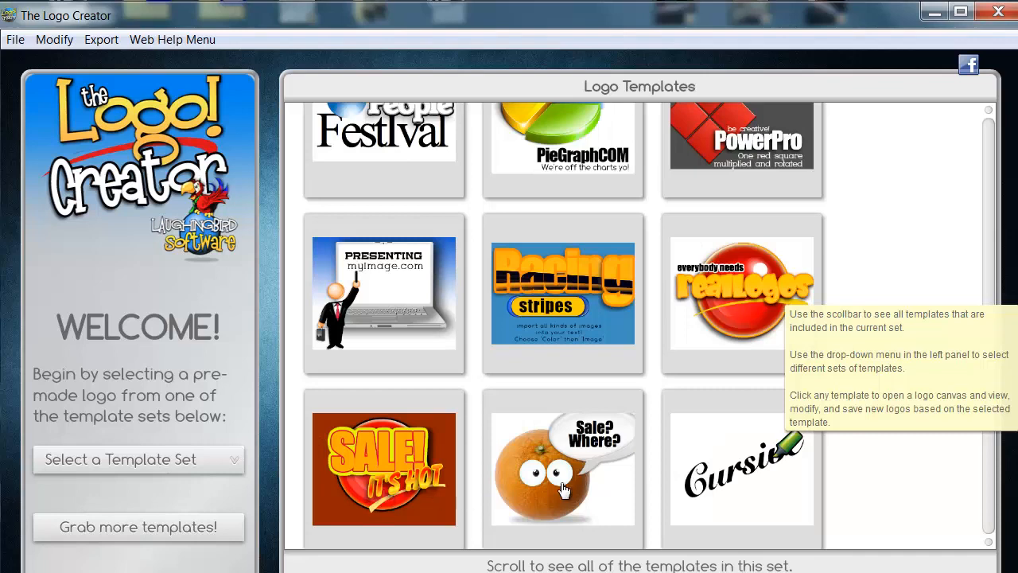
{"action": "scroll", "coordinate": [563, 488], "scroll_direction": "down", "scroll_amount": 3}
{"action": "scroll", "coordinate": [563, 489], "scroll_direction": "down", "scroll_amount": 3}
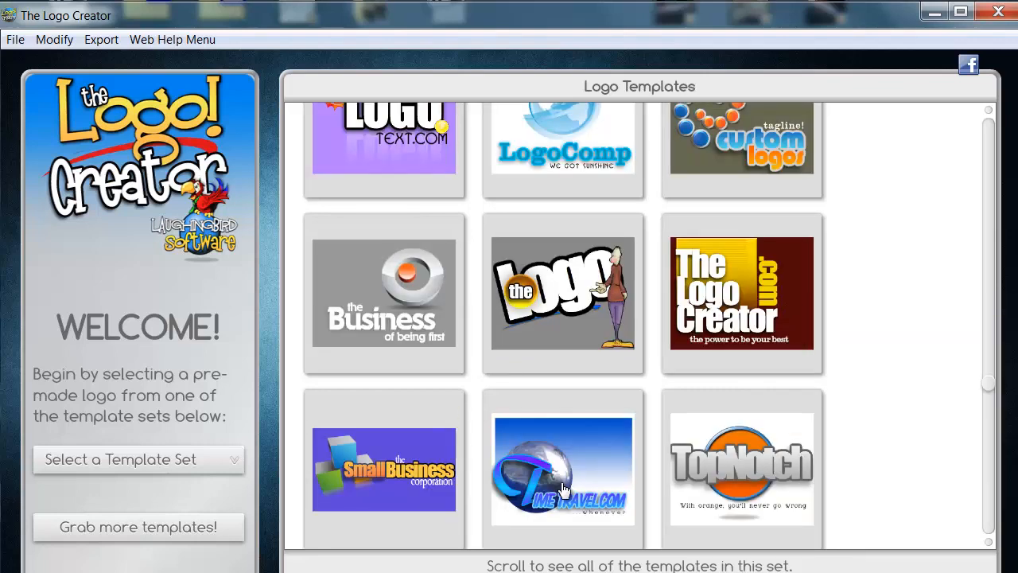
{"action": "scroll", "coordinate": [562, 488], "scroll_direction": "down", "scroll_amount": 3}
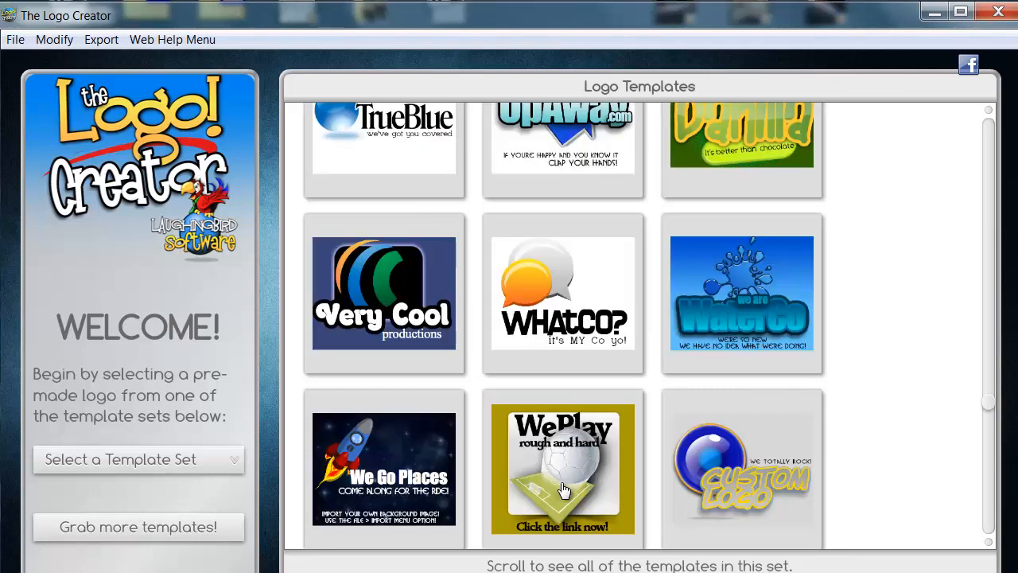
{"action": "scroll", "coordinate": [562, 488], "scroll_direction": "up", "scroll_amount": 3}
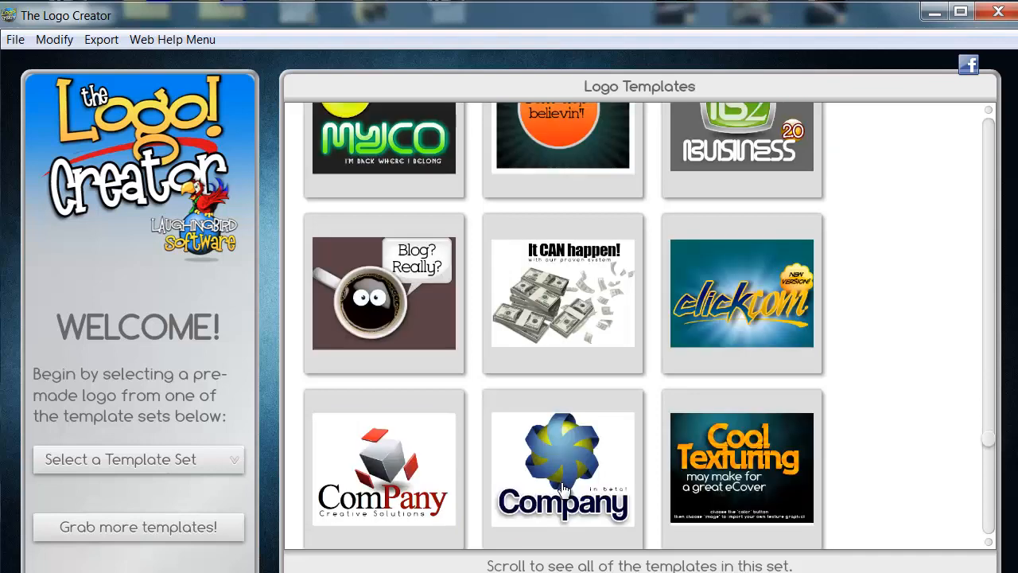
{"action": "scroll", "coordinate": [563, 488], "scroll_direction": "up", "scroll_amount": 3}
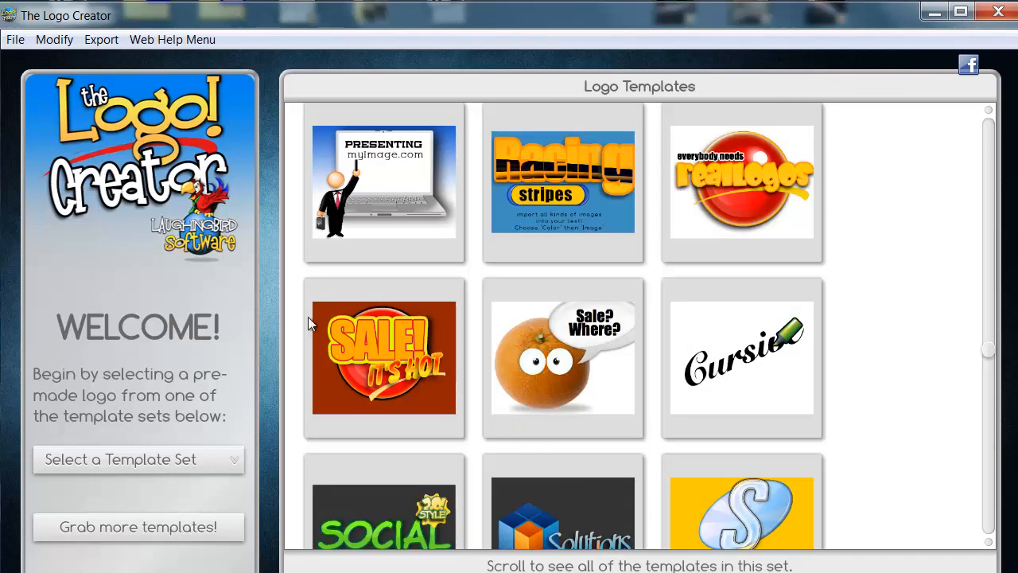
Create a new blank logo and set its canvas to 250 wide by 300 high
{"action": "left_click", "coordinate": [15, 40]}
{"action": "left_click", "coordinate": [49, 64]}
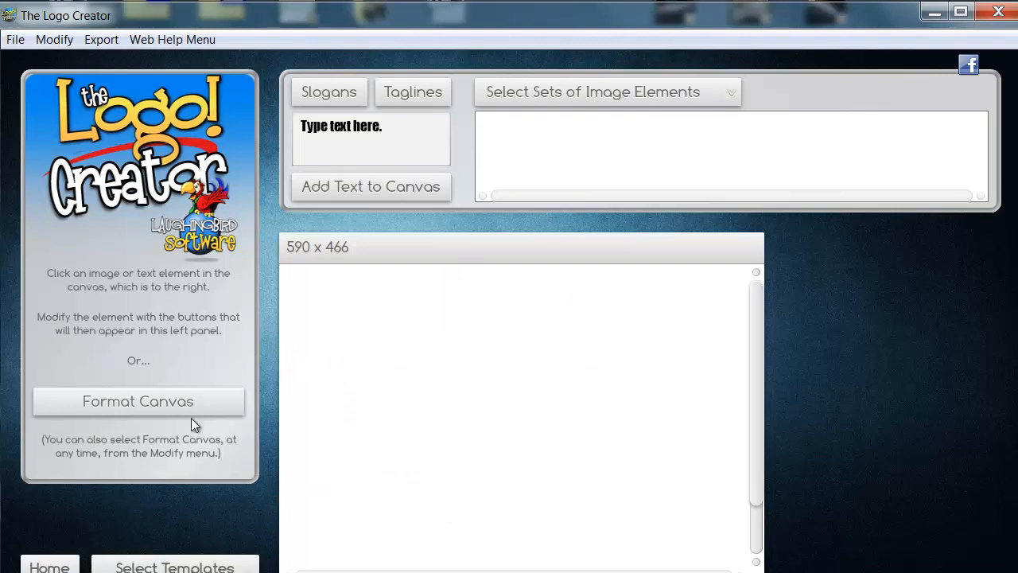
{"action": "left_click", "coordinate": [164, 406]}
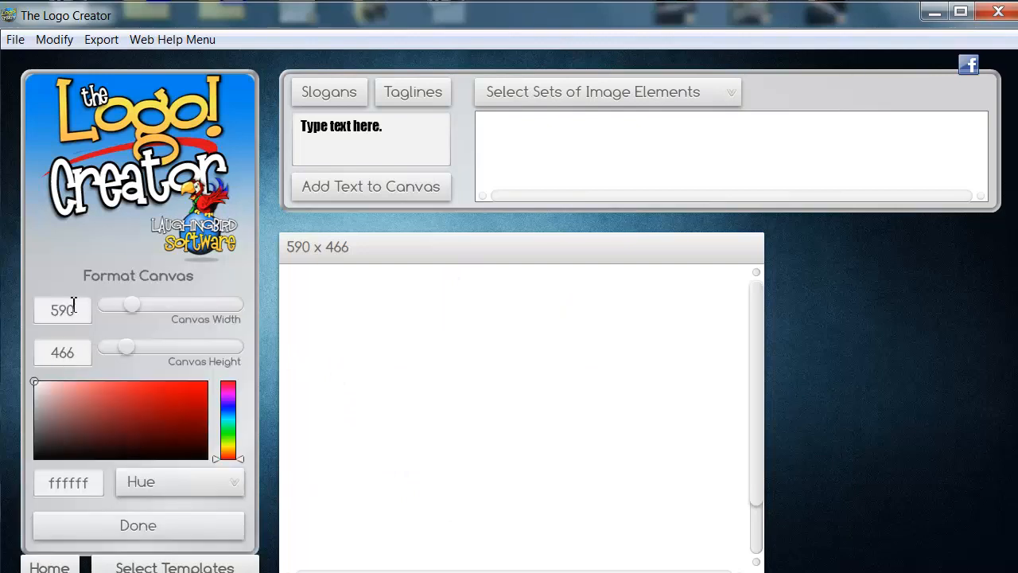
{"action": "left_click_drag", "start_coordinate": [82, 307], "coordinate": [4, 307]}
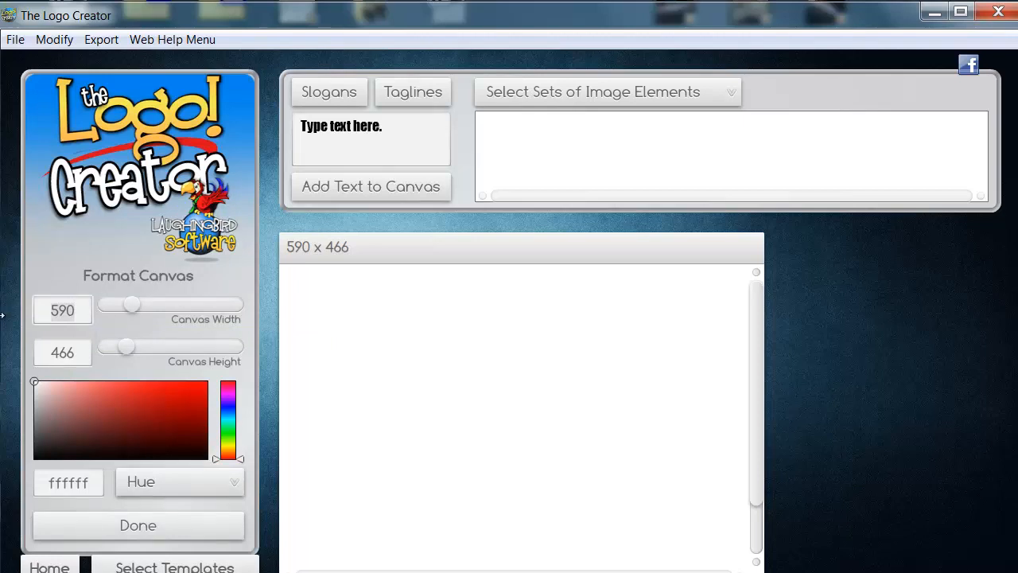
{"action": "type", "text": "250"}
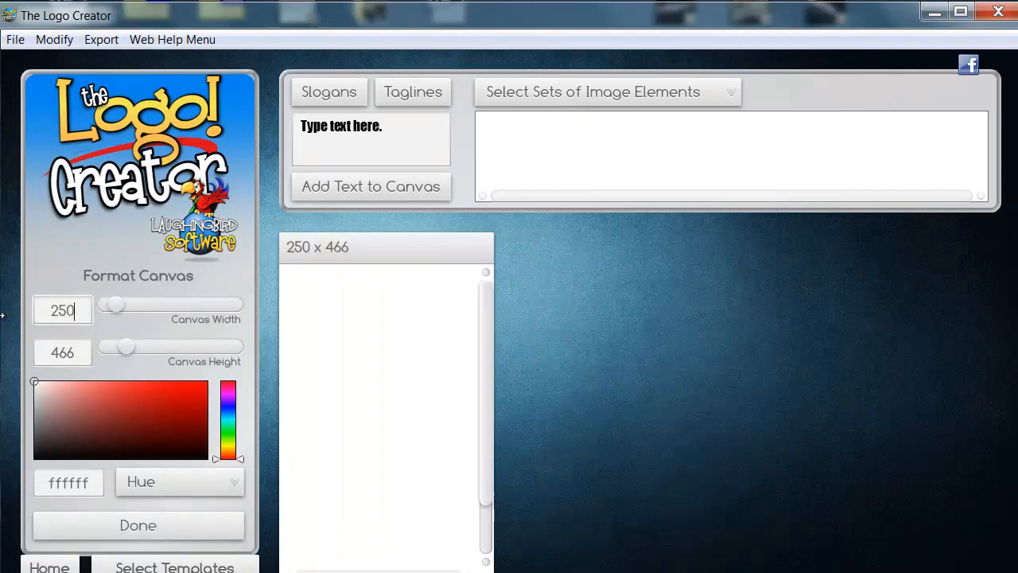
{"action": "left_click_drag", "start_coordinate": [77, 352], "coordinate": [20, 358]}
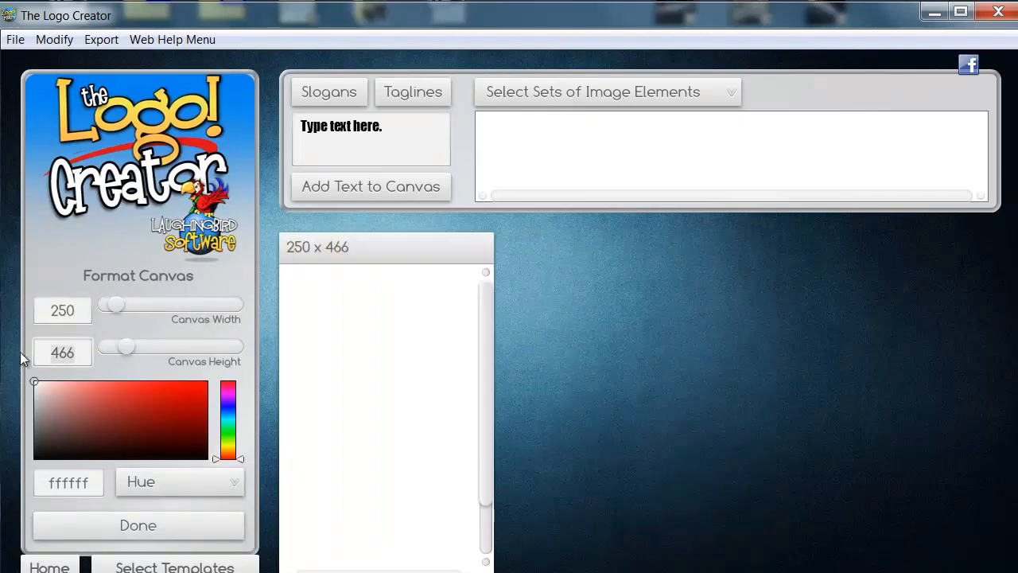
{"action": "type", "text": "300"}
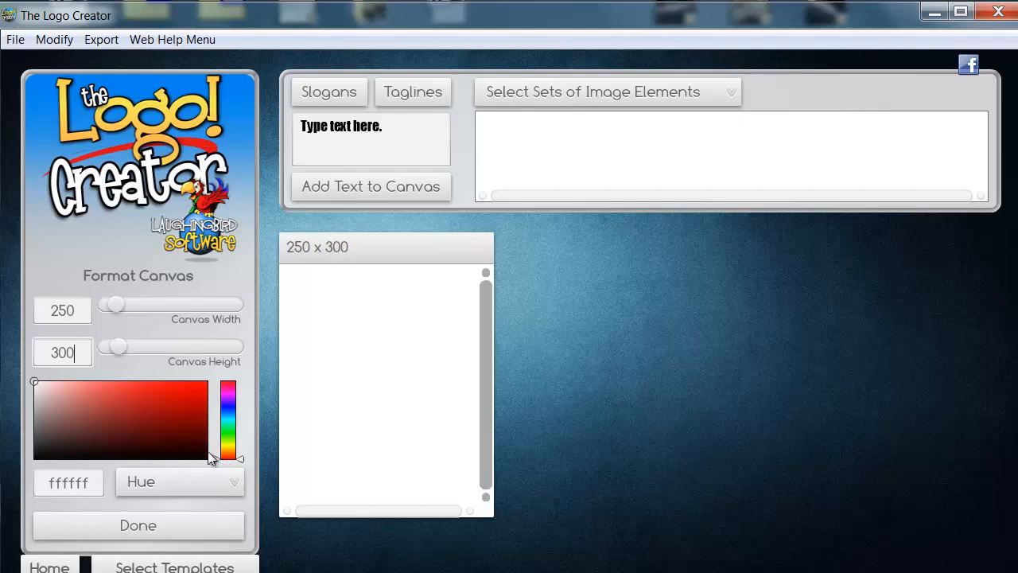
Set the canvas background to the dark magenta colour 7a0369
{"action": "left_click_drag", "start_coordinate": [224, 459], "coordinate": [215, 398]}
{"action": "left_click", "coordinate": [201, 415]}
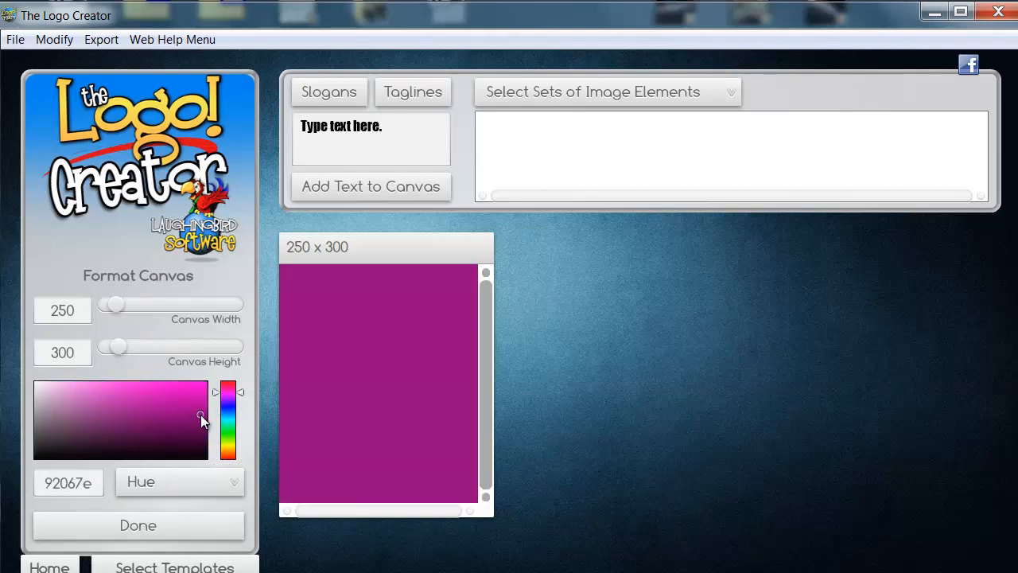
{"action": "left_click_drag", "start_coordinate": [200, 414], "coordinate": [203, 422]}
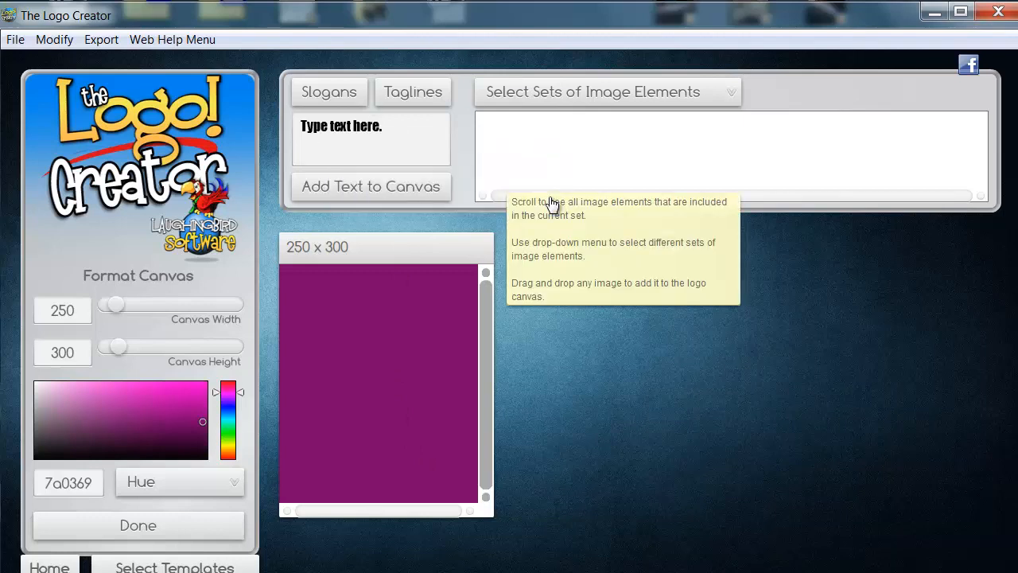
Add a three-line text to the canvas reading "Rags to Riches", "to", "Rags to Riches"
{"action": "left_click", "coordinate": [371, 127]}
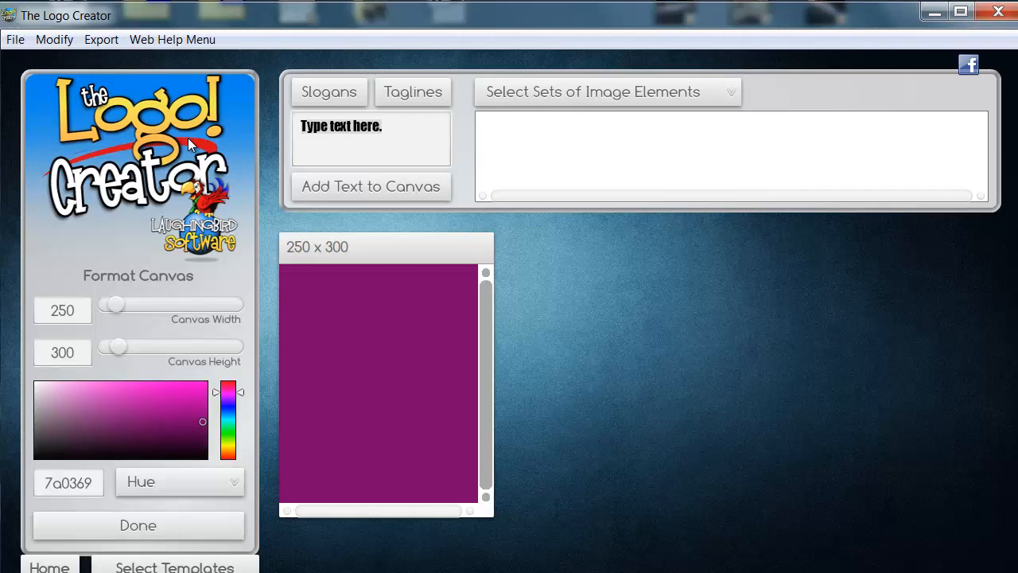
{"action": "type", "text": "Rag"}
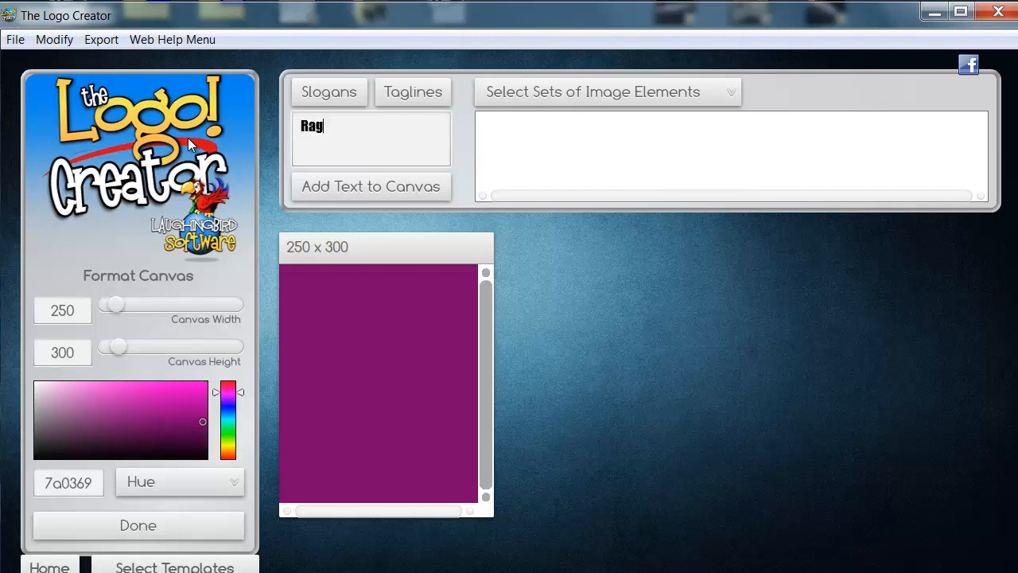
{"action": "type", "text": "s to Riches"}
{"action": "key", "text": "Return"}
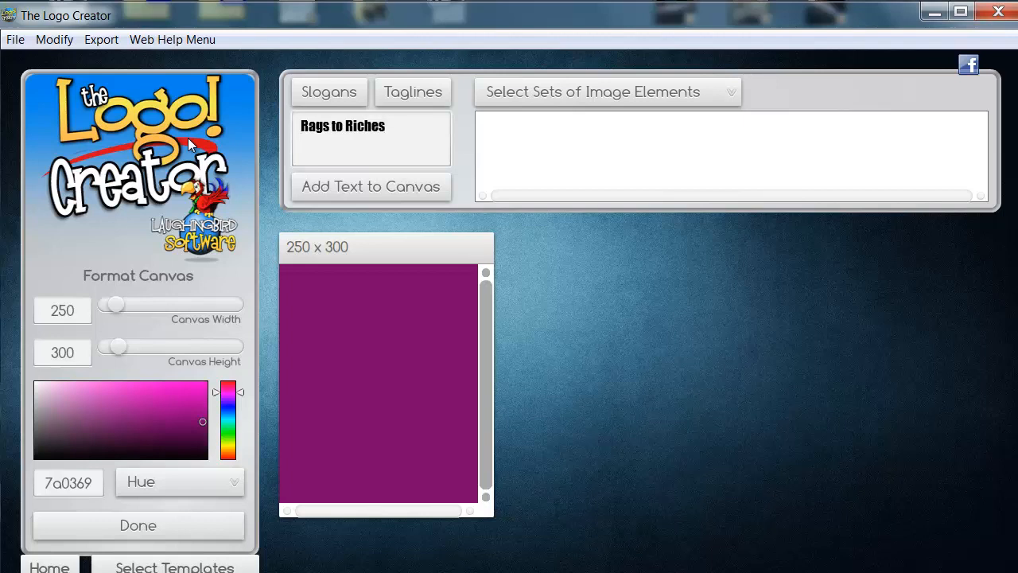
{"action": "type", "text": "to"}
{"action": "key", "text": "Return"}
{"action": "type", "text": "Ra"}
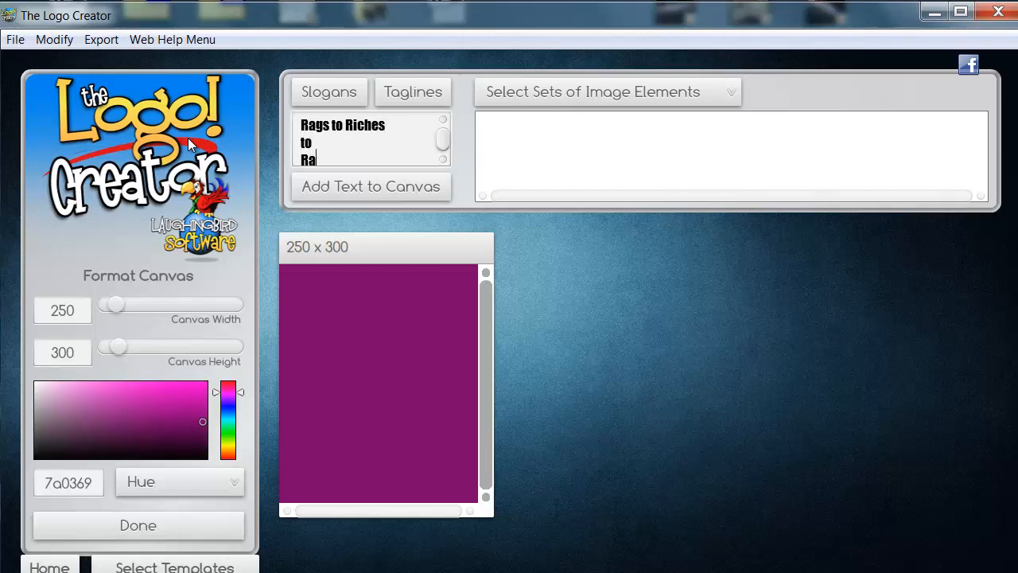
{"action": "type", "text": "gs to Riches"}
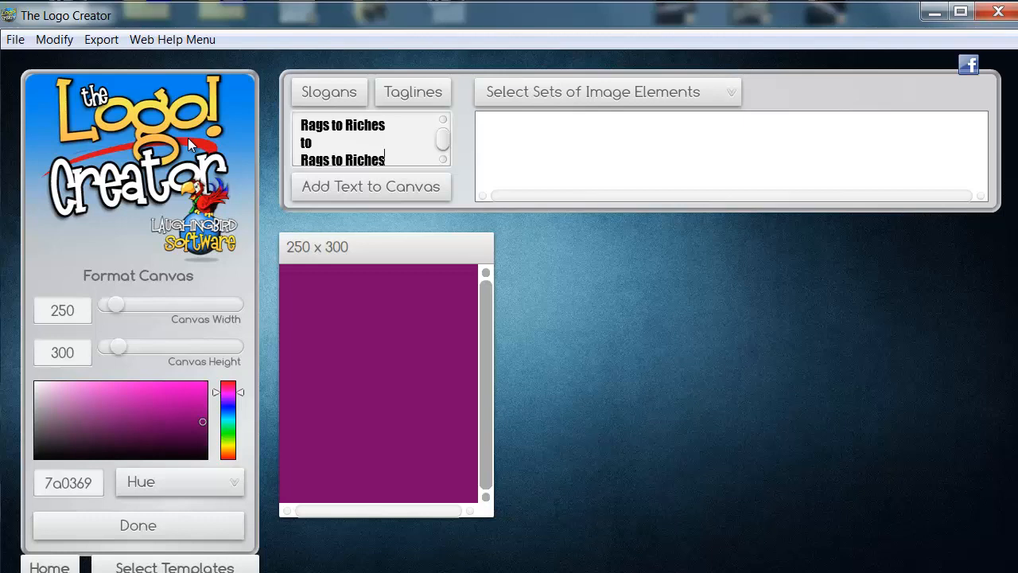
{"action": "left_click", "coordinate": [357, 190]}
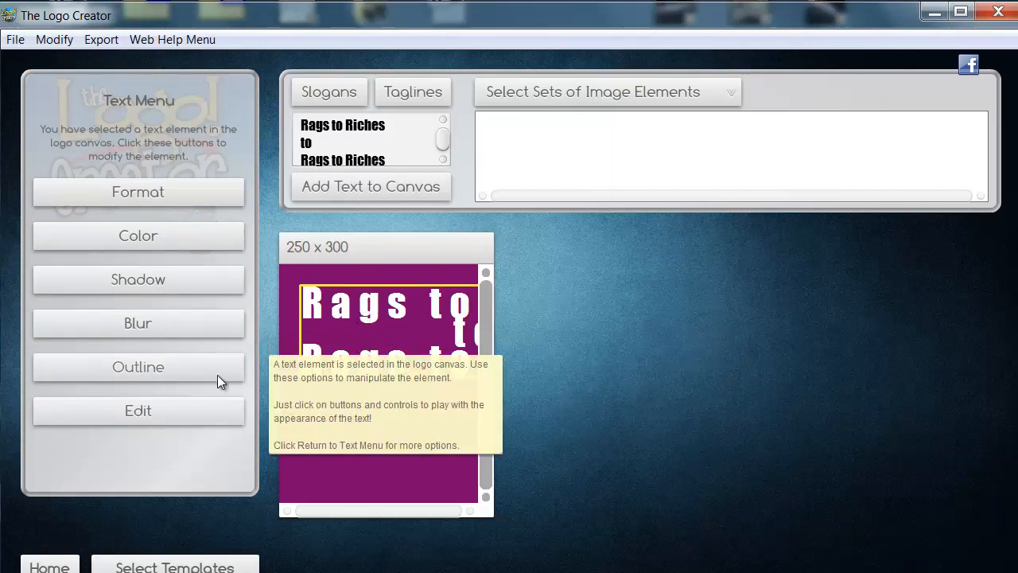
Format the canvas text with text scale 38, character spacing 2 and line spacing 0.27
{"action": "left_click", "coordinate": [138, 192]}
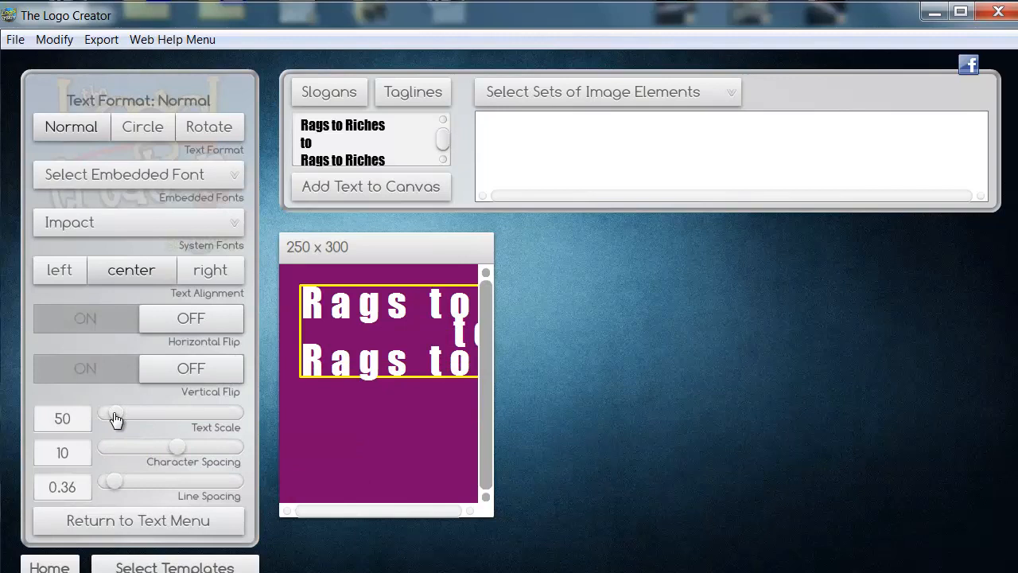
{"action": "left_click_drag", "start_coordinate": [115, 419], "coordinate": [108, 422]}
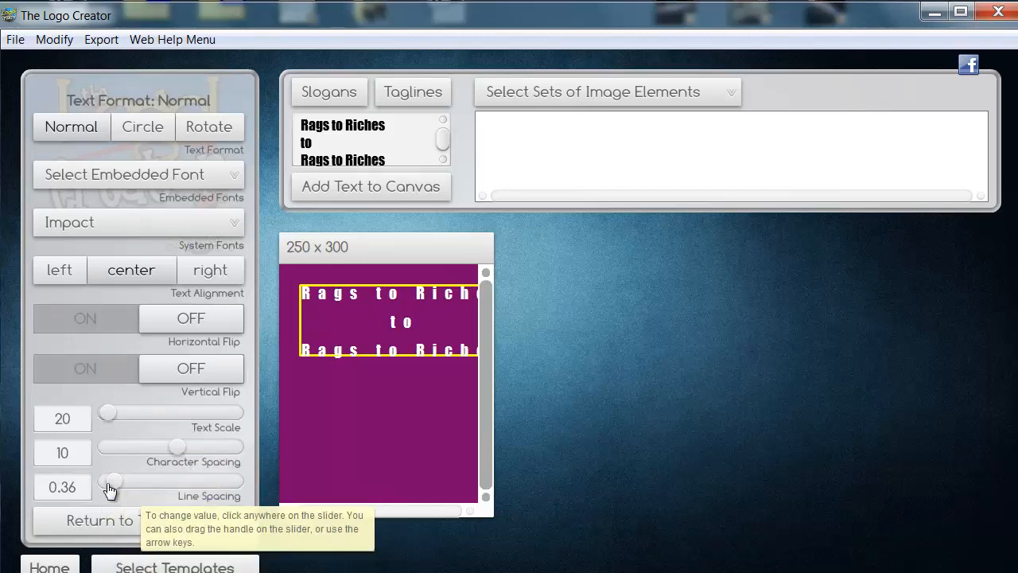
{"action": "left_click_drag", "start_coordinate": [112, 482], "coordinate": [111, 487]}
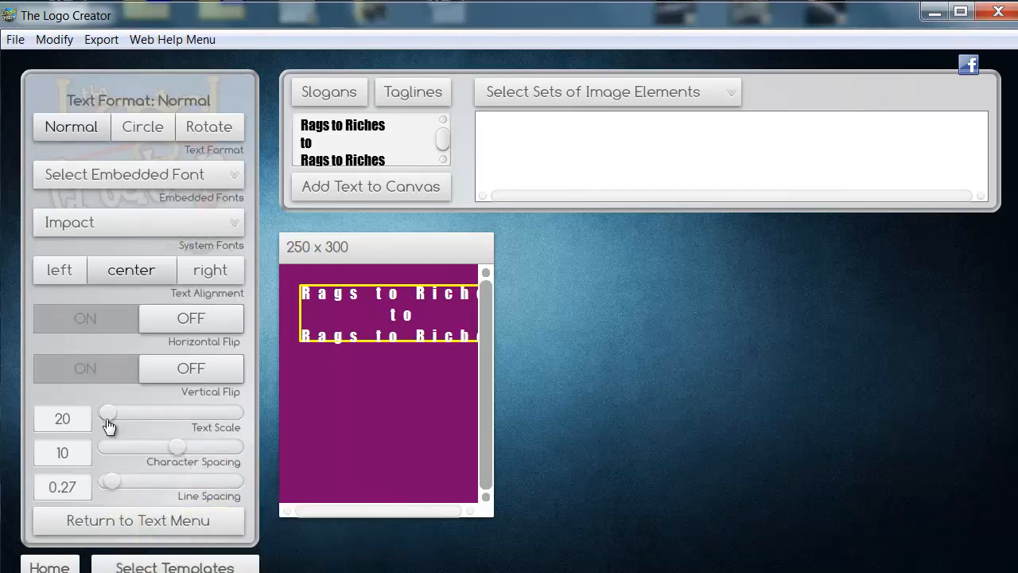
{"action": "left_click_drag", "start_coordinate": [107, 415], "coordinate": [111, 422]}
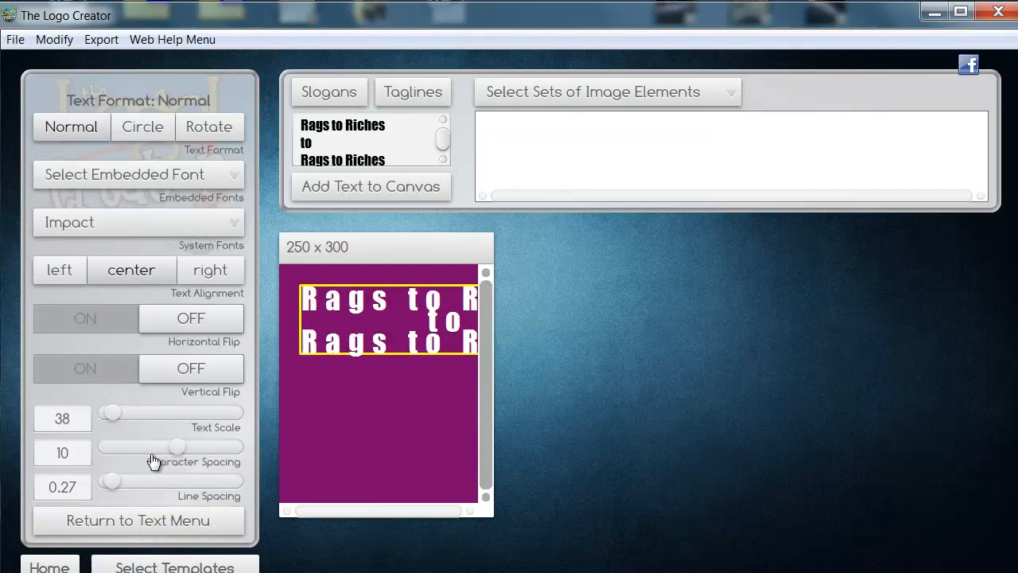
{"action": "left_click_drag", "start_coordinate": [178, 452], "coordinate": [170, 454]}
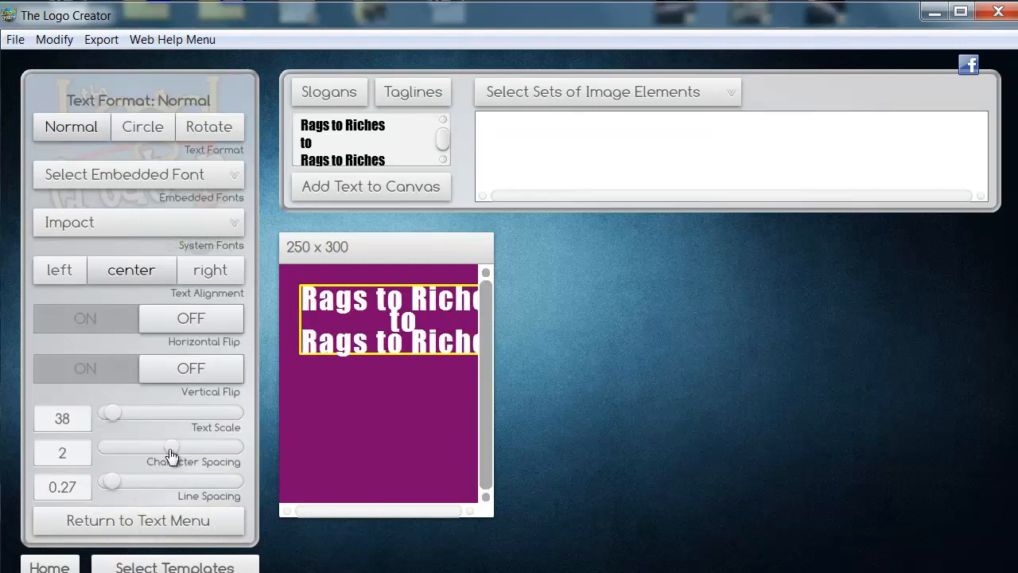
Move the text block slightly left near the canvas's upper edge and reduce its text scale to 32
{"action": "left_click", "coordinate": [401, 308]}
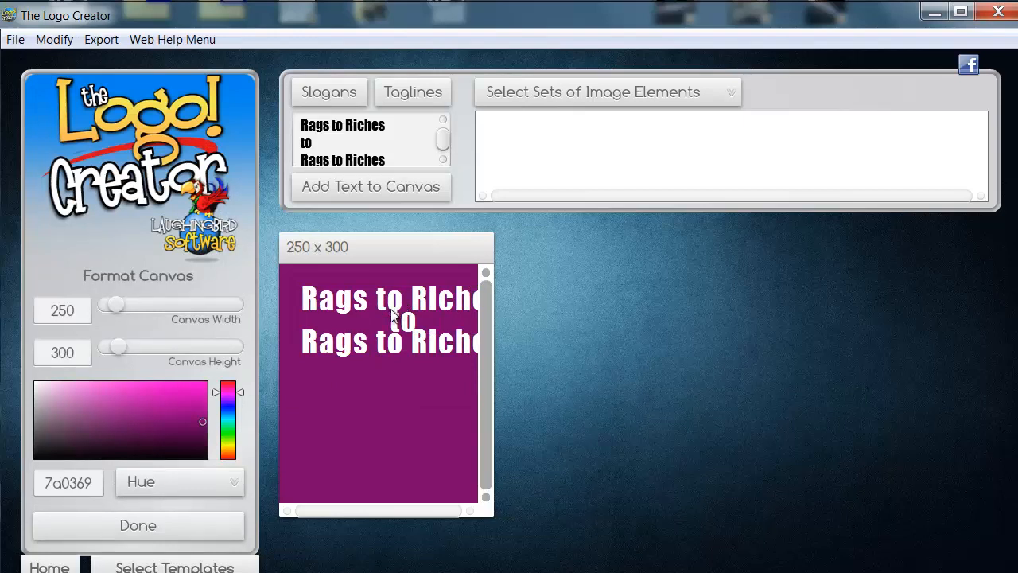
{"action": "left_click_drag", "start_coordinate": [401, 333], "coordinate": [390, 328]}
{"action": "left_click_drag", "start_coordinate": [112, 414], "coordinate": [110, 414]}
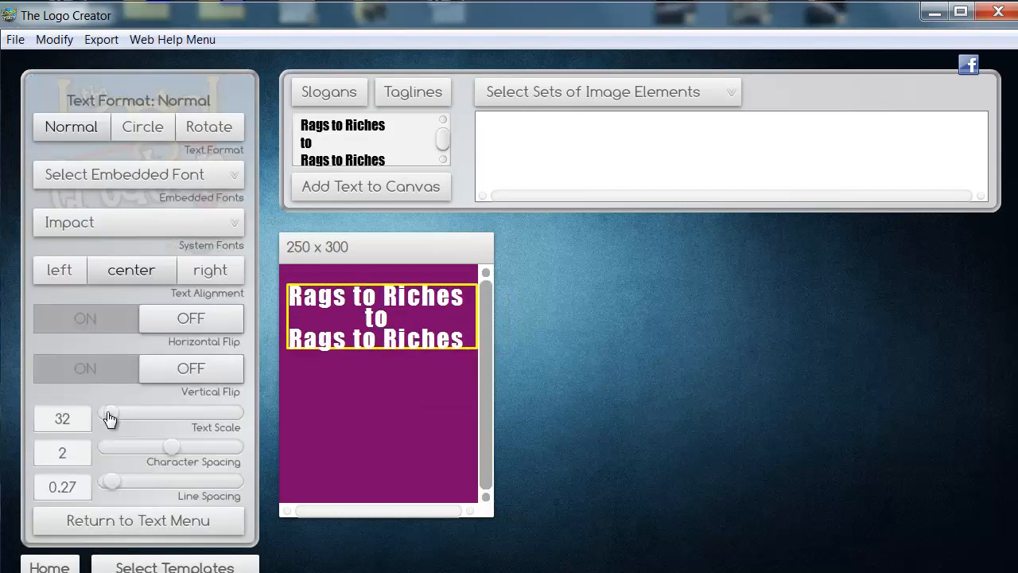
{"action": "left_click", "coordinate": [373, 321]}
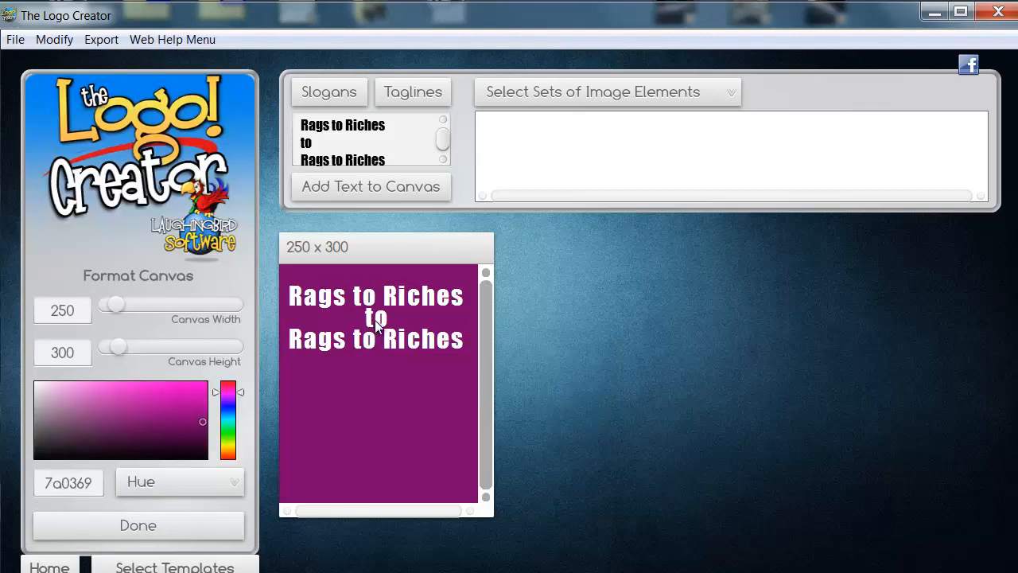
{"action": "left_click", "coordinate": [381, 332]}
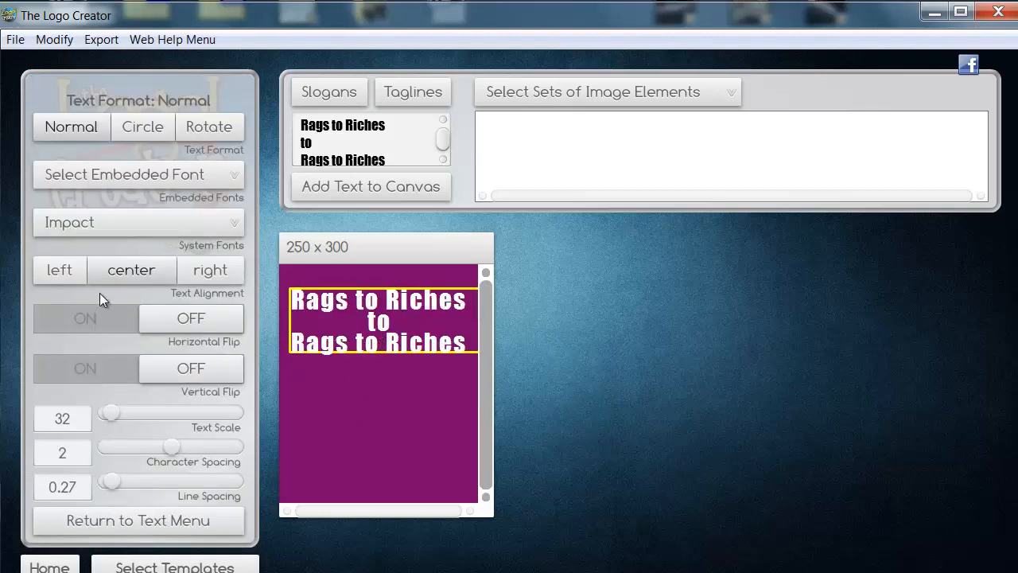
Change the font of the canvas text to the system font Charlemagne Std
{"action": "left_click", "coordinate": [231, 227]}
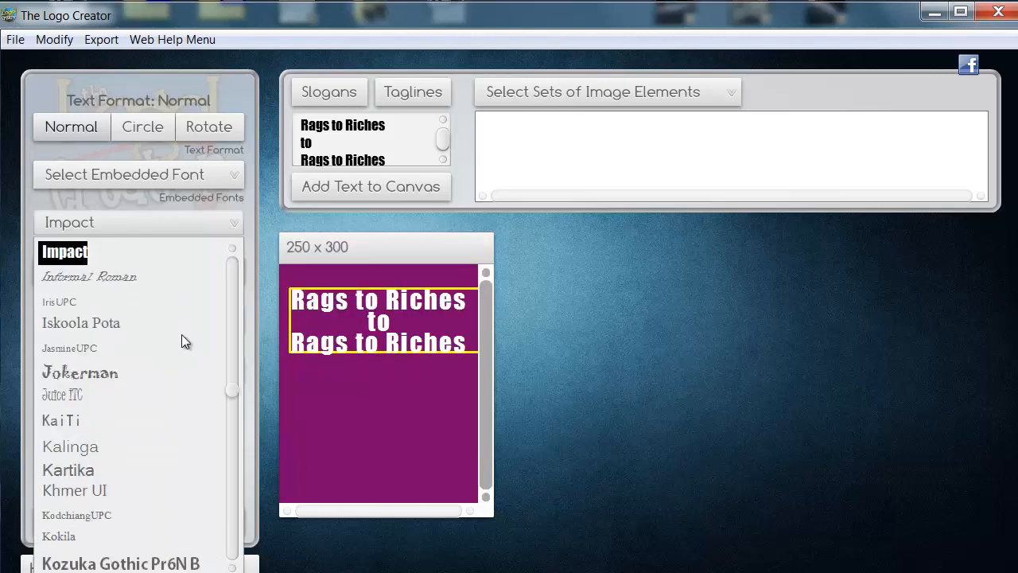
{"action": "scroll", "coordinate": [84, 378], "scroll_direction": "down", "scroll_amount": 10}
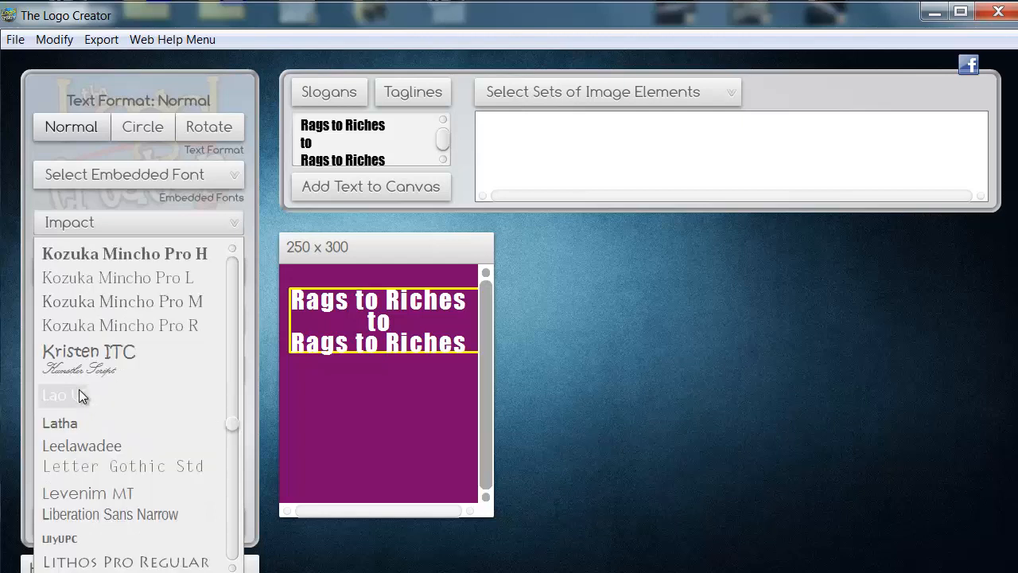
{"action": "scroll", "coordinate": [75, 432], "scroll_direction": "up", "scroll_amount": 3}
{"action": "scroll", "coordinate": [75, 423], "scroll_direction": "down", "scroll_amount": 1}
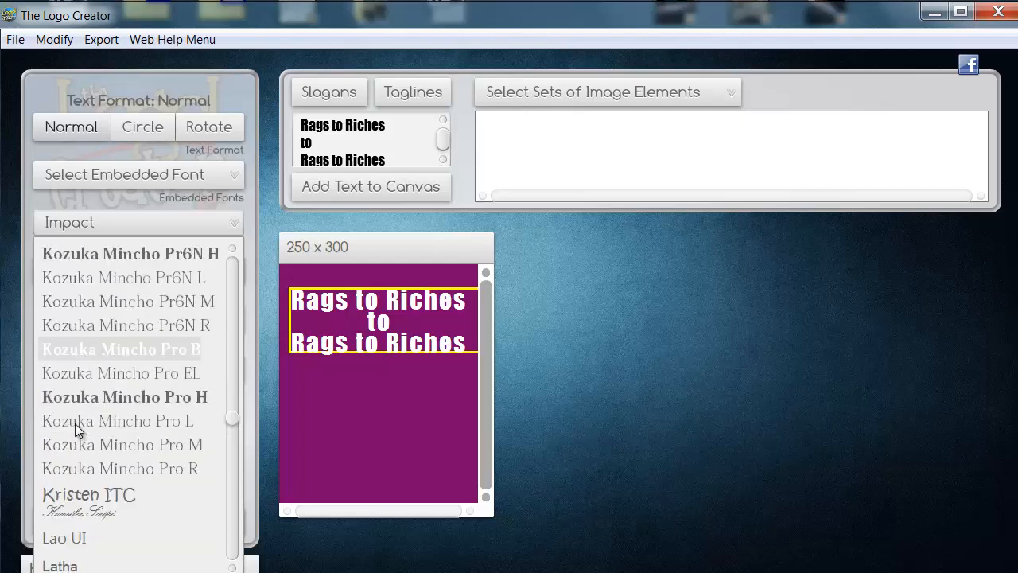
{"action": "scroll", "coordinate": [75, 423], "scroll_direction": "down", "scroll_amount": 1}
{"action": "scroll", "coordinate": [75, 421], "scroll_direction": "up", "scroll_amount": 8}
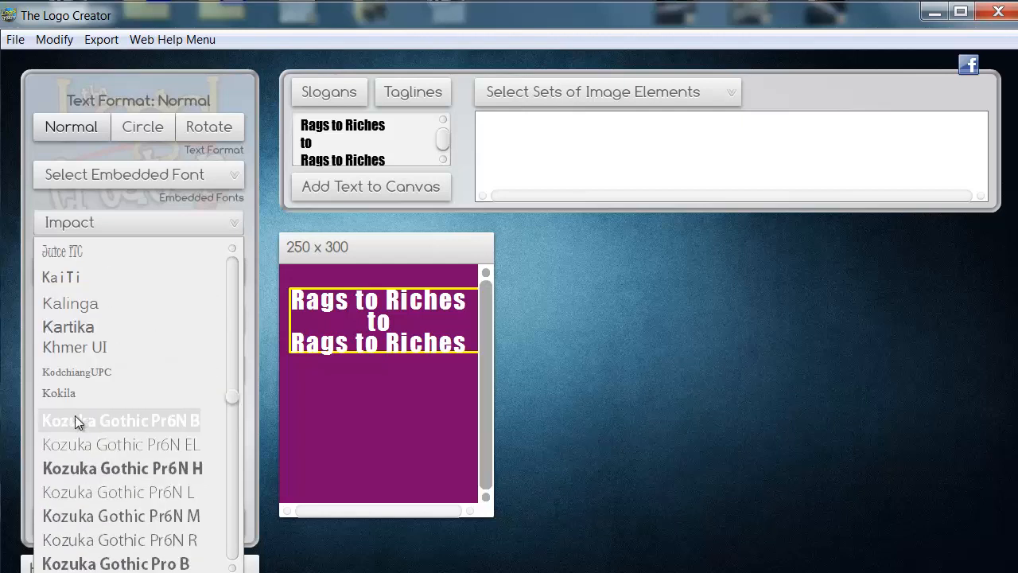
{"action": "scroll", "coordinate": [77, 410], "scroll_direction": "up", "scroll_amount": 6}
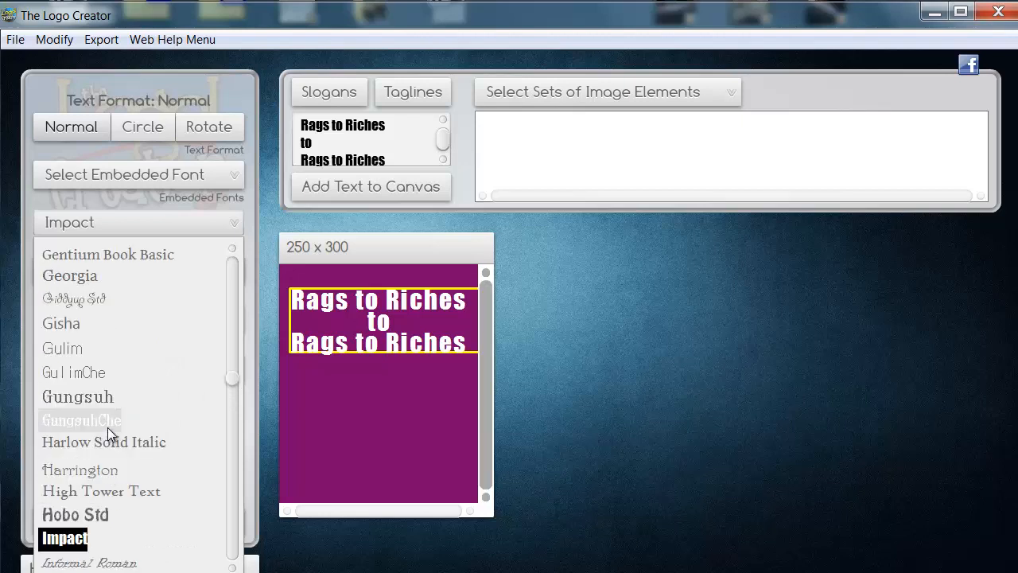
{"action": "scroll", "coordinate": [105, 418], "scroll_direction": "up", "scroll_amount": 7}
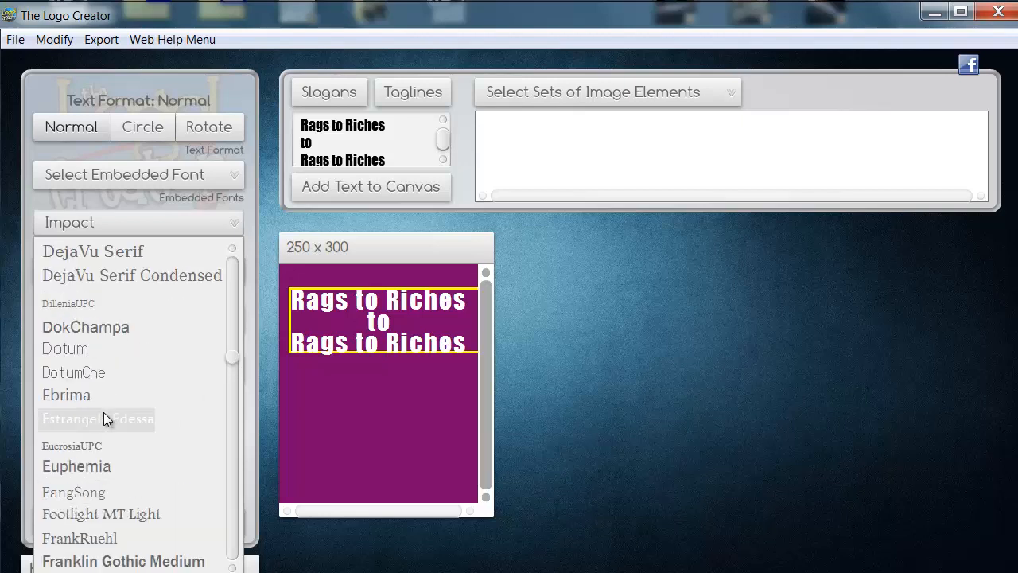
{"action": "scroll", "coordinate": [103, 412], "scroll_direction": "up", "scroll_amount": 5}
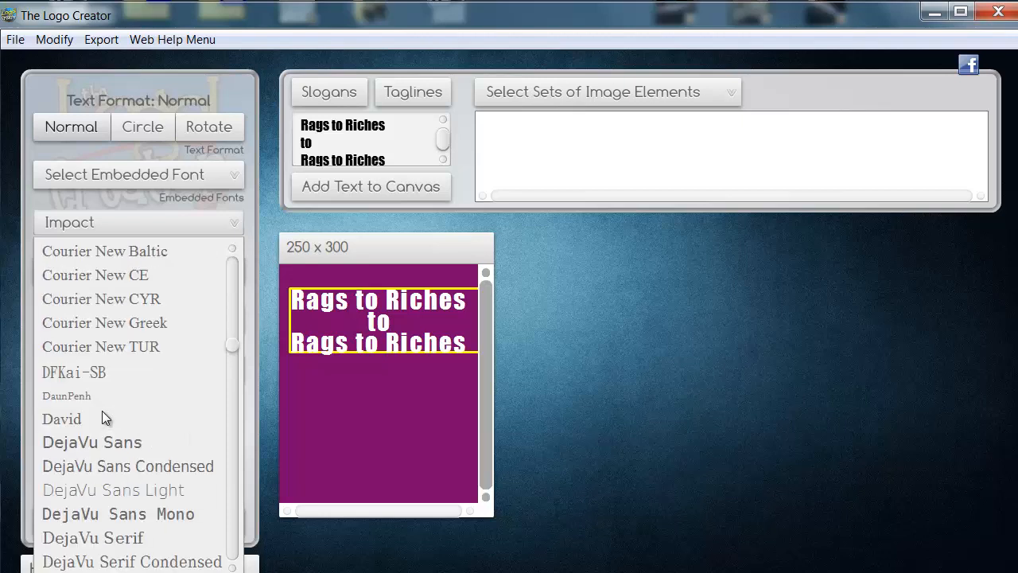
{"action": "scroll", "coordinate": [74, 406], "scroll_direction": "up", "scroll_amount": 5}
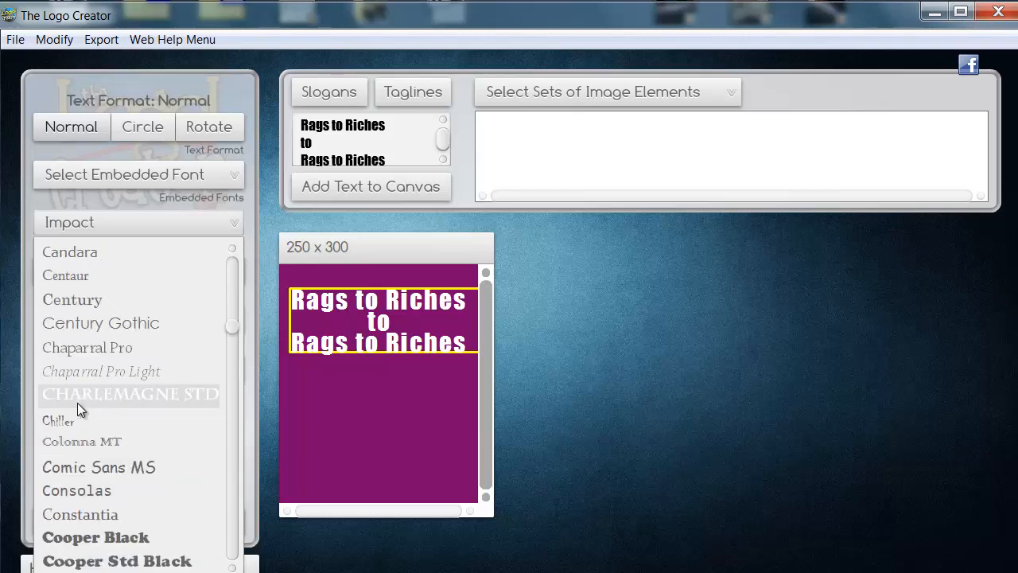
{"action": "scroll", "coordinate": [77, 403], "scroll_direction": "down", "scroll_amount": 1}
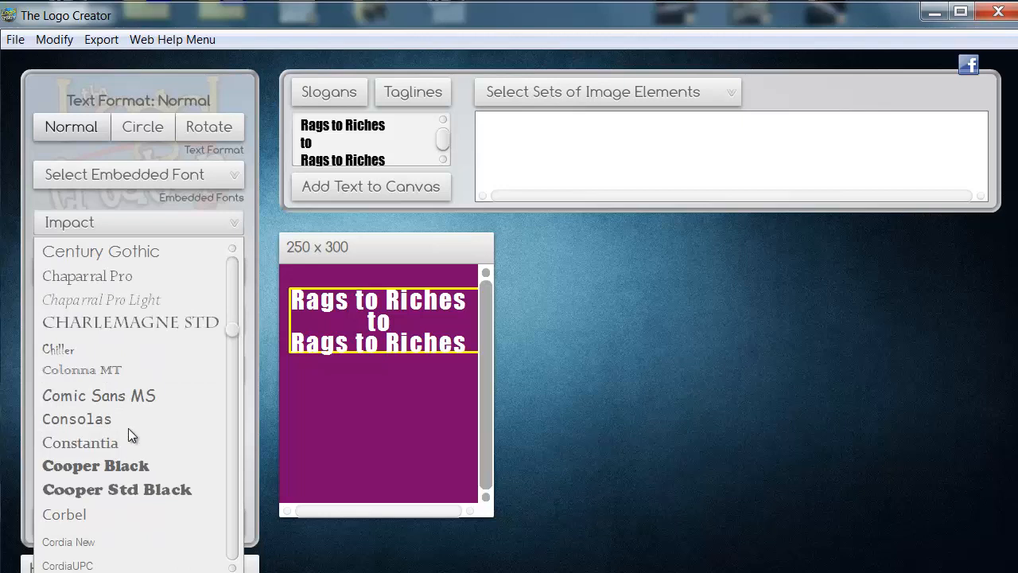
{"action": "scroll", "coordinate": [128, 396], "scroll_direction": "up", "scroll_amount": 1}
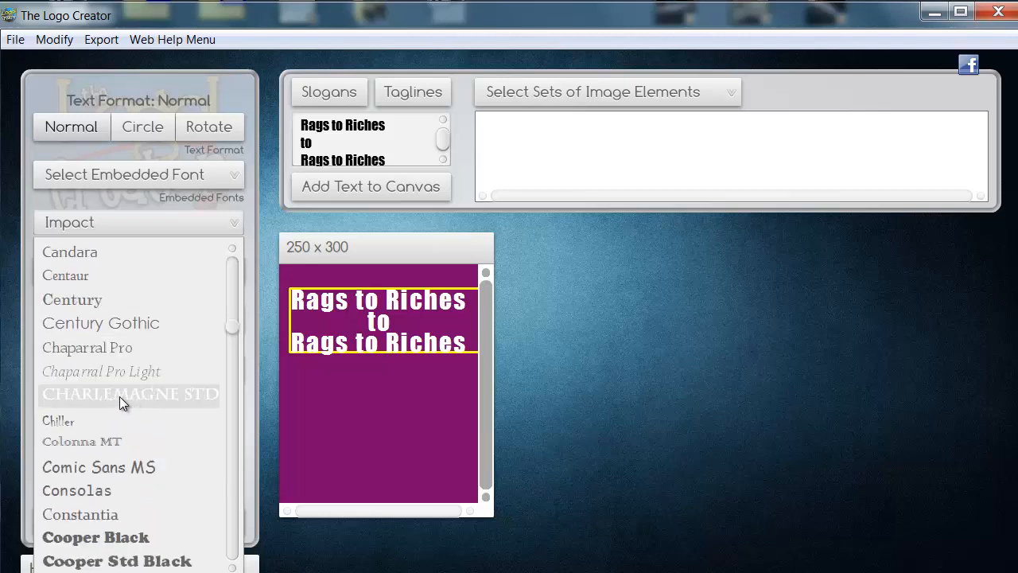
{"action": "left_click", "coordinate": [119, 396]}
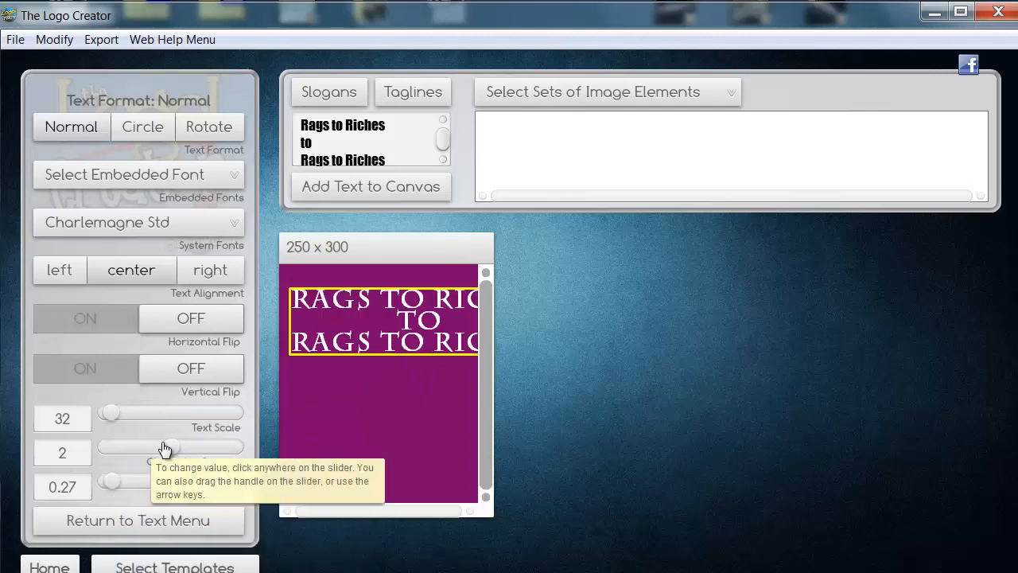
Format the canvas text with text scale 26, character spacing -0.5 and line spacing 0.33
{"action": "left_click", "coordinate": [108, 419]}
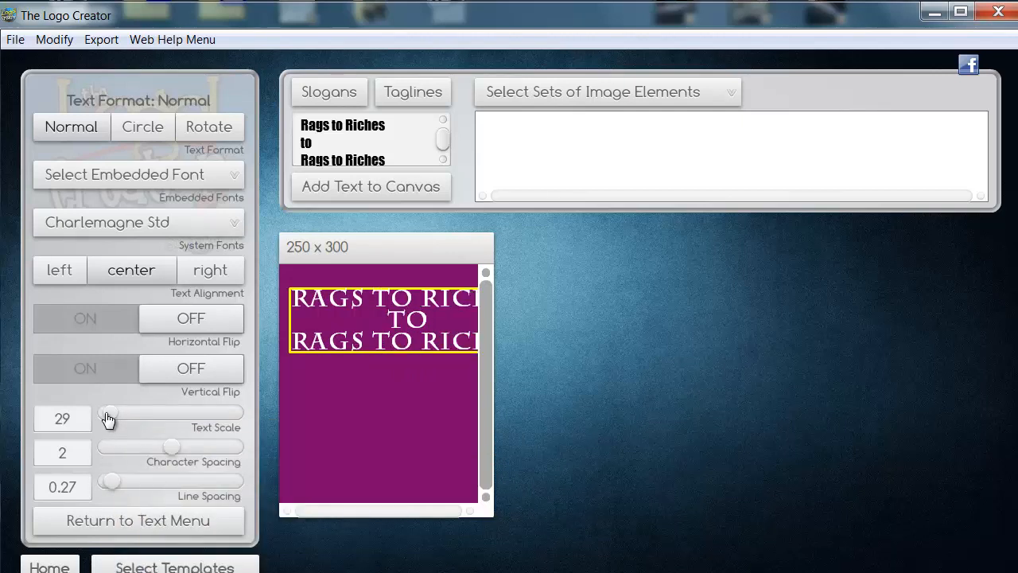
{"action": "left_click_drag", "start_coordinate": [108, 419], "coordinate": [105, 419]}
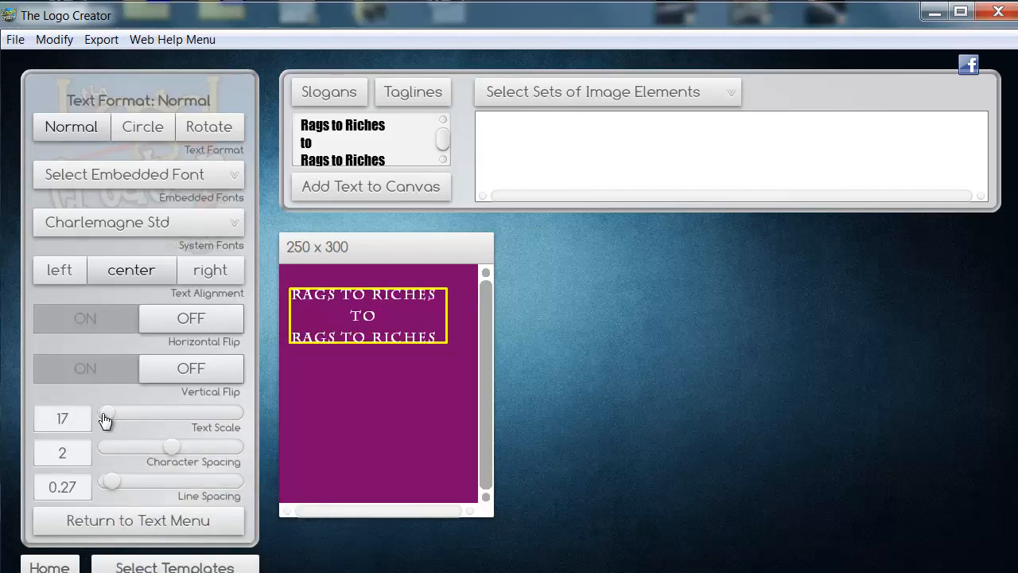
{"action": "left_click", "coordinate": [169, 448]}
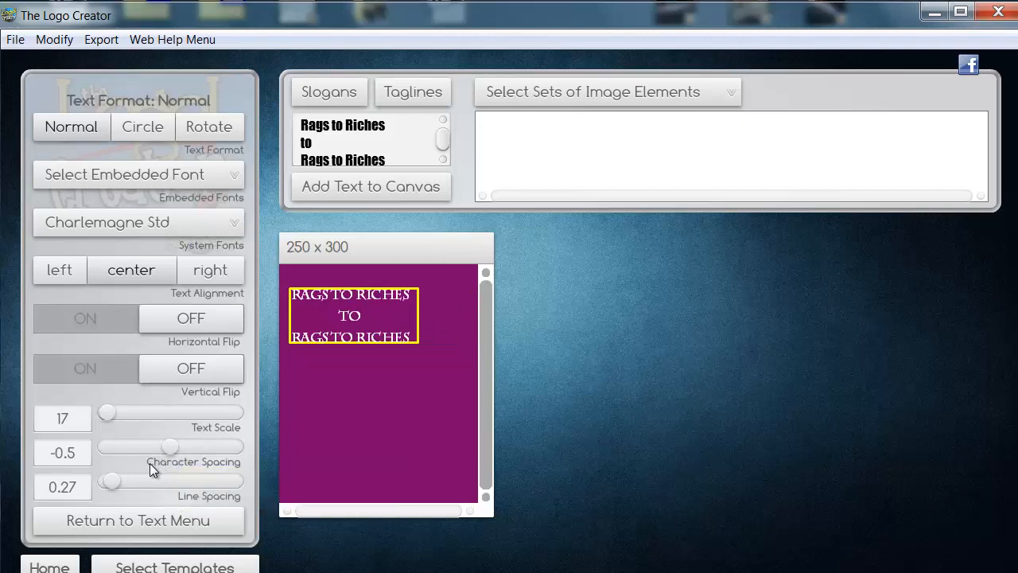
{"action": "left_click_drag", "start_coordinate": [109, 422], "coordinate": [109, 422]}
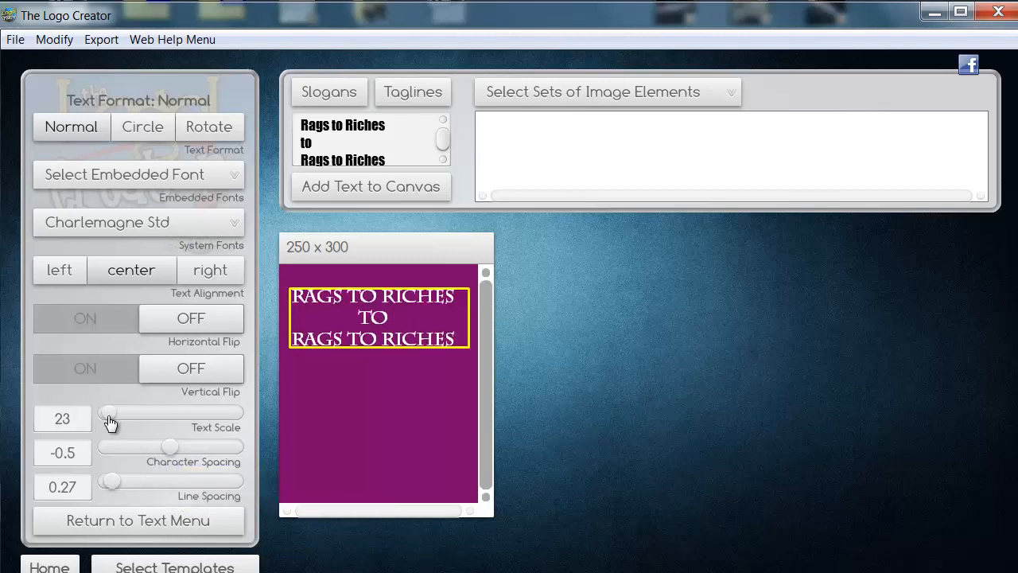
{"action": "left_click", "coordinate": [113, 487]}
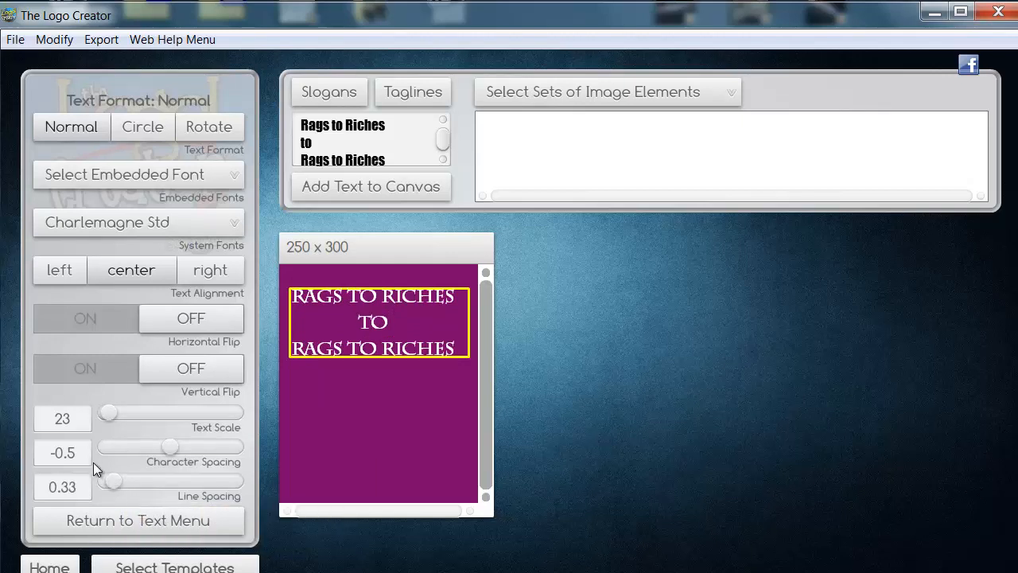
{"action": "left_click", "coordinate": [113, 422]}
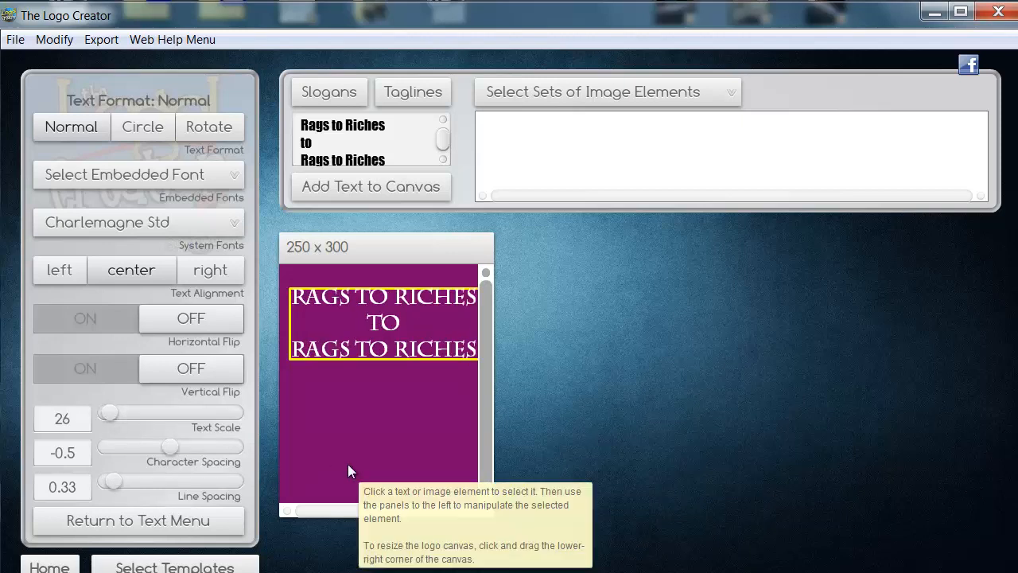
Add a black outline to the canvas text
{"action": "left_click", "coordinate": [126, 522]}
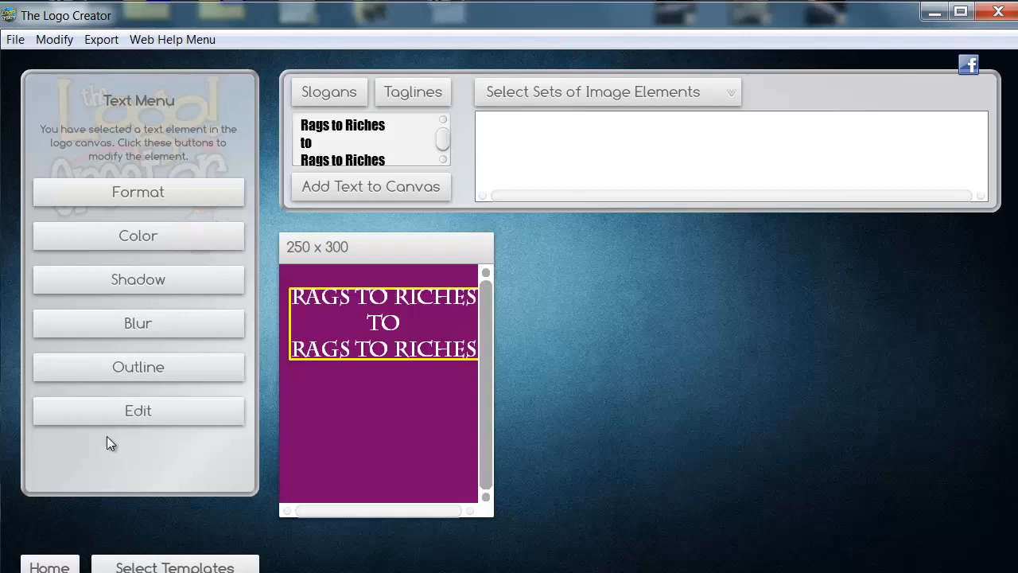
{"action": "left_click", "coordinate": [136, 369]}
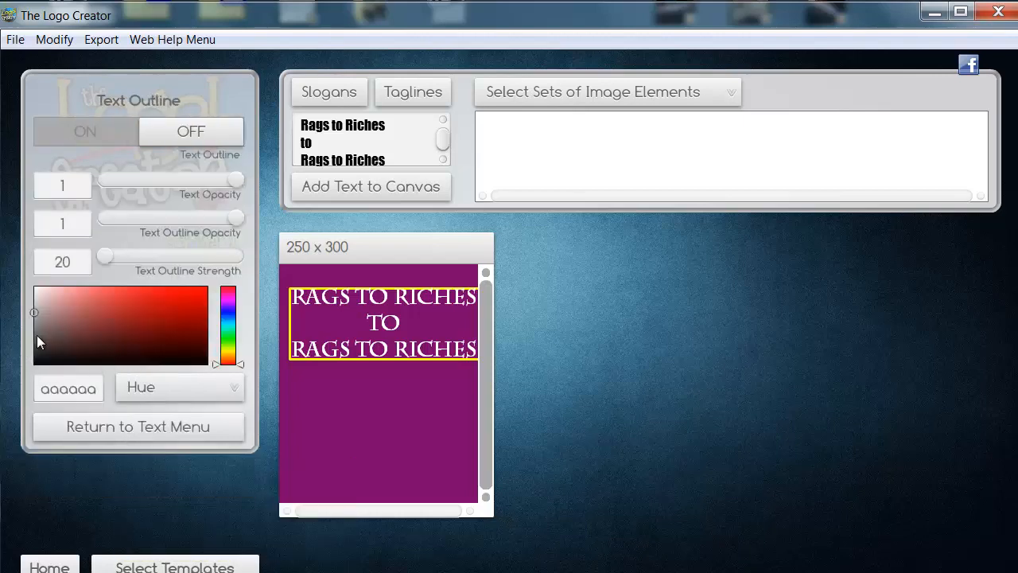
{"action": "left_click_drag", "start_coordinate": [34, 309], "coordinate": [35, 368]}
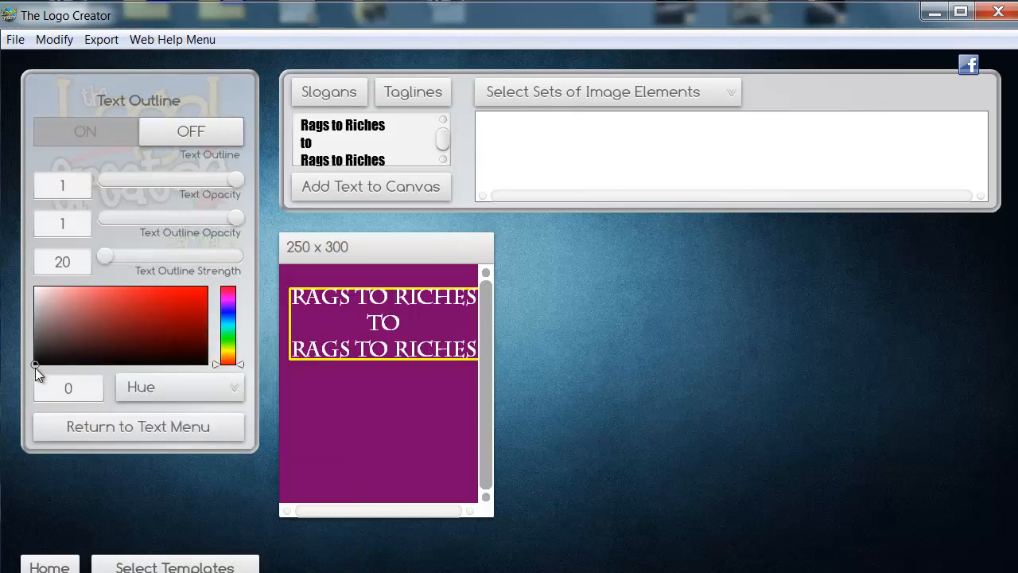
{"action": "left_click", "coordinate": [88, 131]}
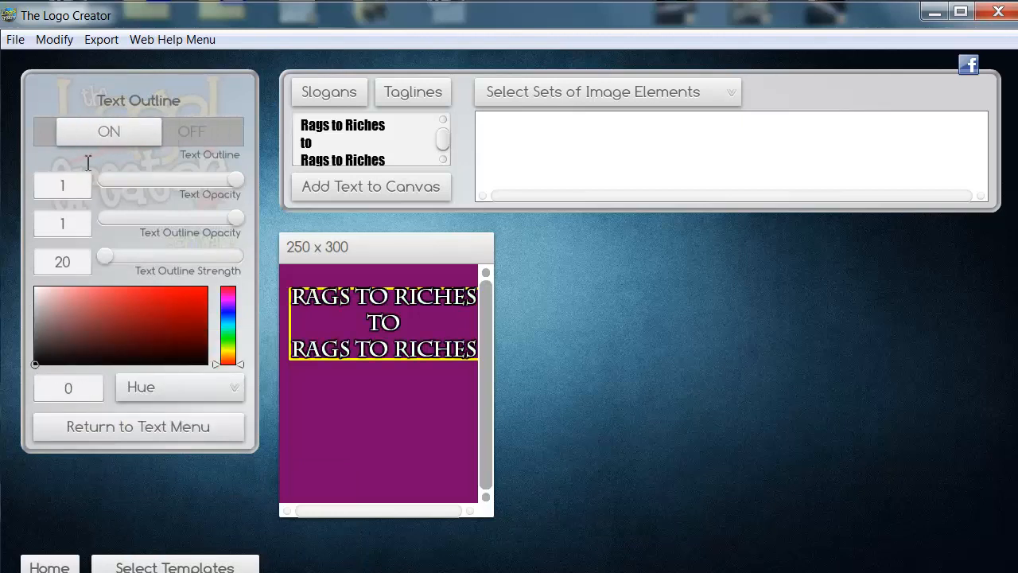
Move the outlined text block slightly left so it sits centred across the canvas, and deselect it
{"action": "left_click", "coordinate": [373, 327]}
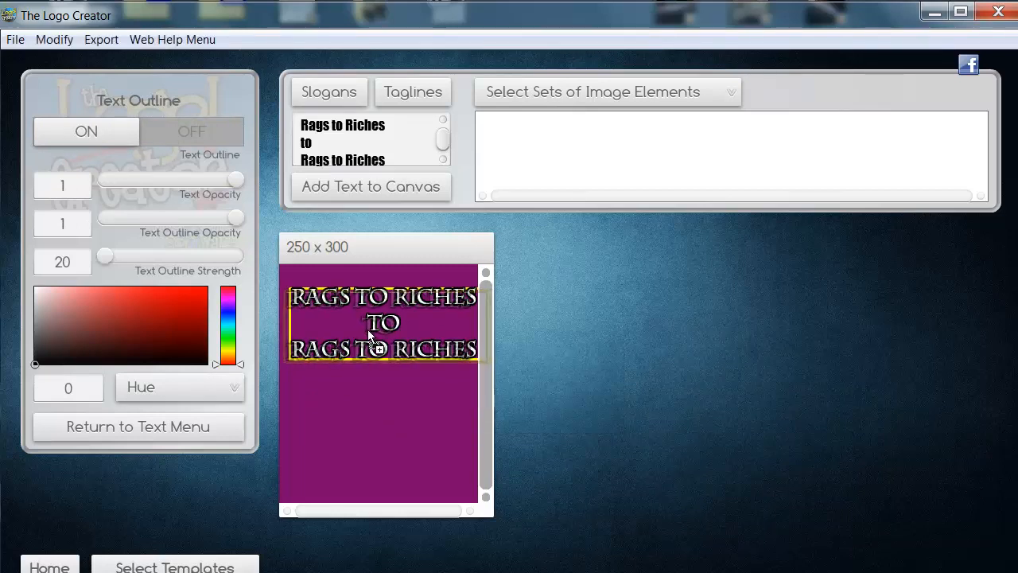
{"action": "left_click", "coordinate": [367, 334]}
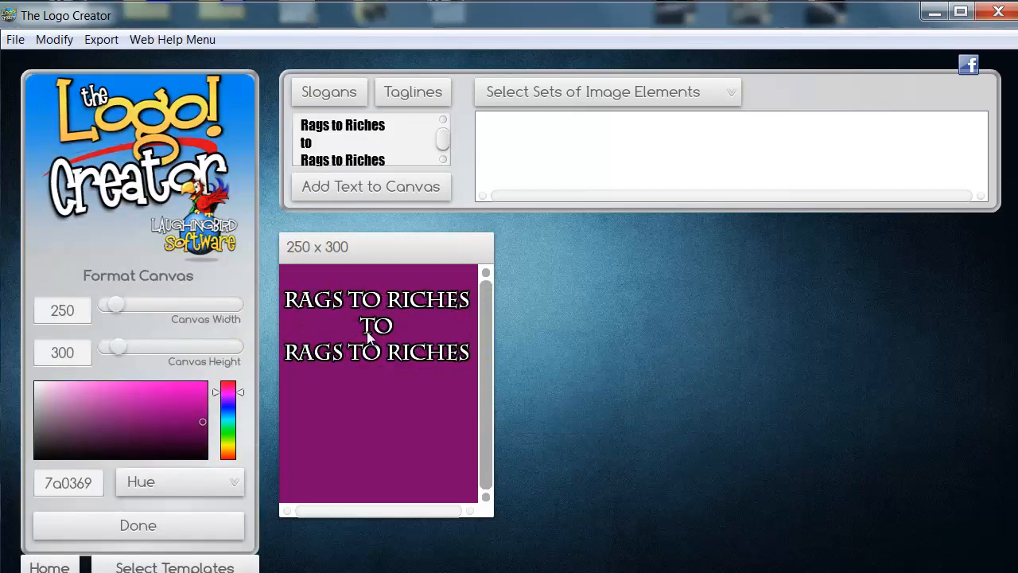
{"action": "left_click_drag", "start_coordinate": [367, 331], "coordinate": [369, 329]}
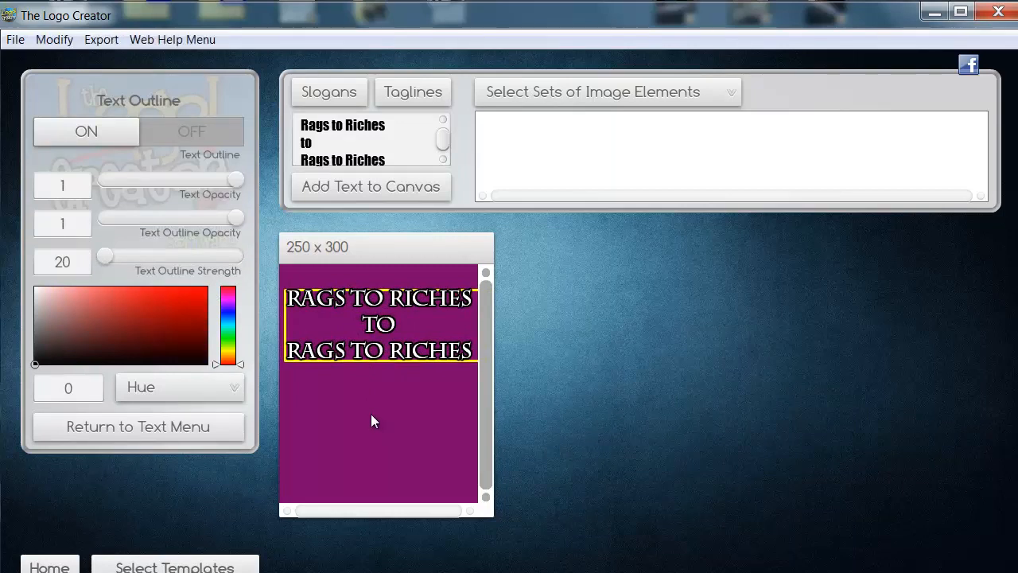
{"action": "left_click", "coordinate": [372, 405]}
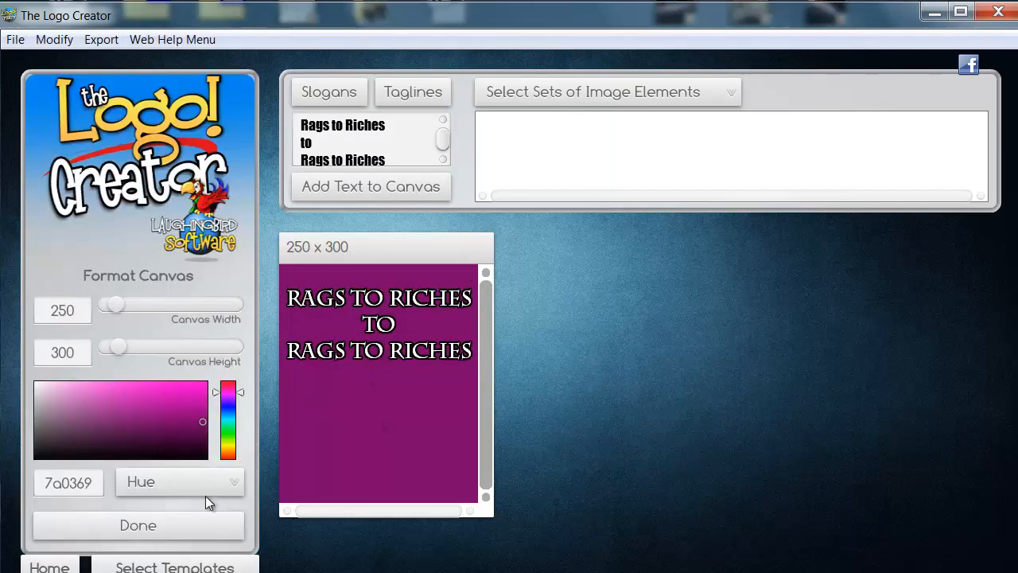
{"action": "left_click", "coordinate": [121, 528]}
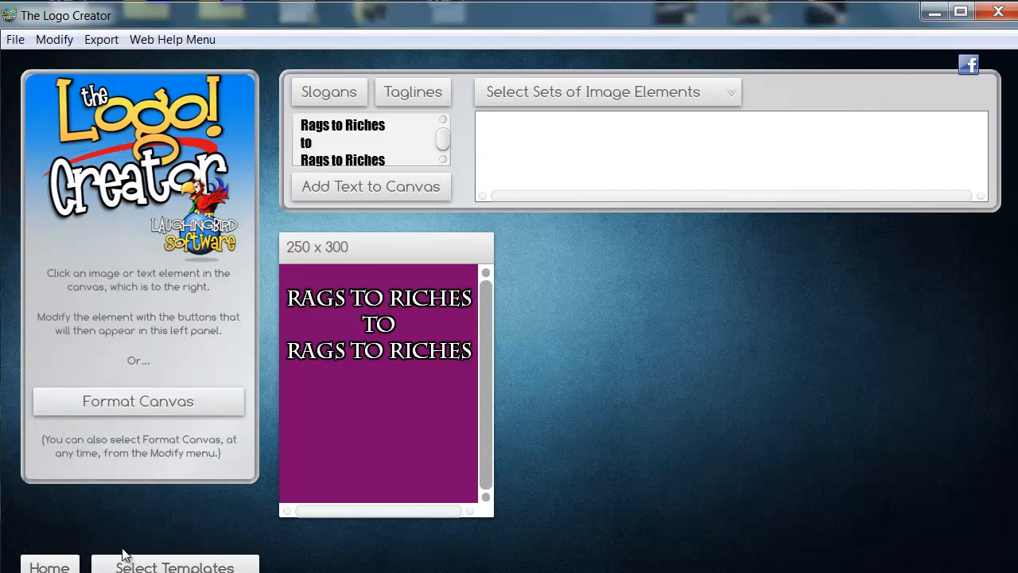
Turn on a shadow for the canvas text, set the shadow angle to 50 and adjust the shadow distance
{"action": "left_click", "coordinate": [390, 355]}
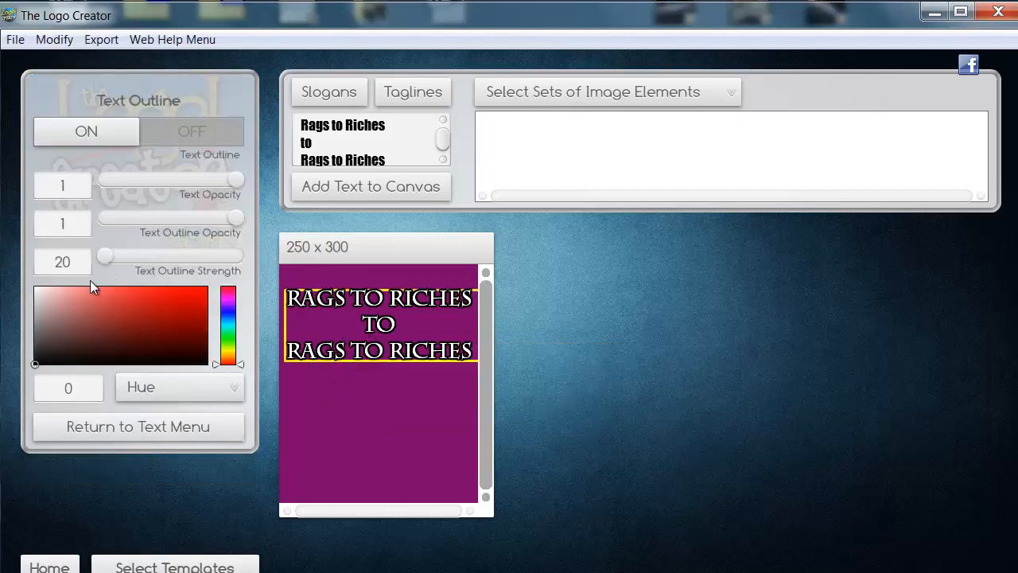
{"action": "left_click", "coordinate": [121, 429]}
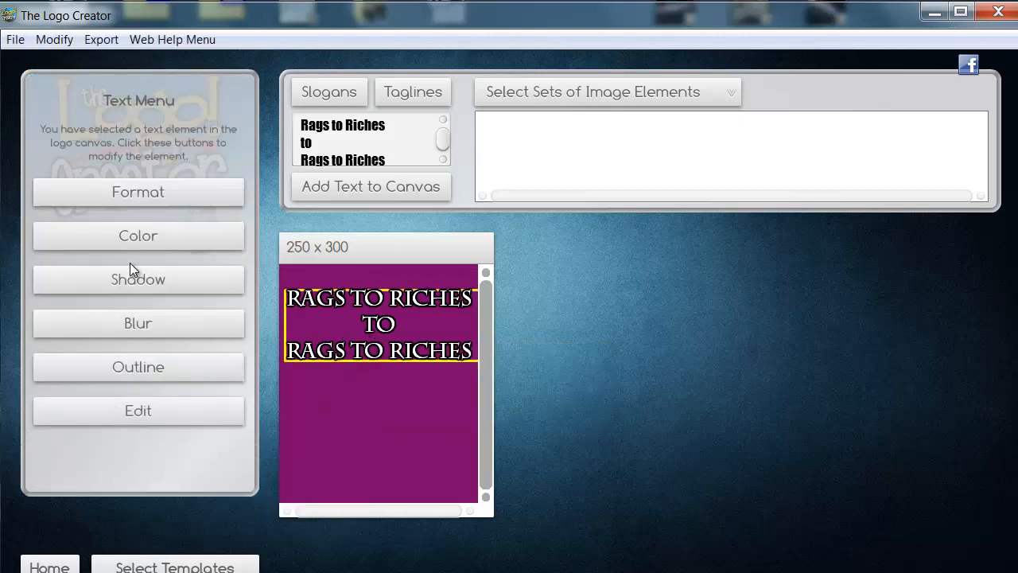
{"action": "left_click", "coordinate": [133, 283]}
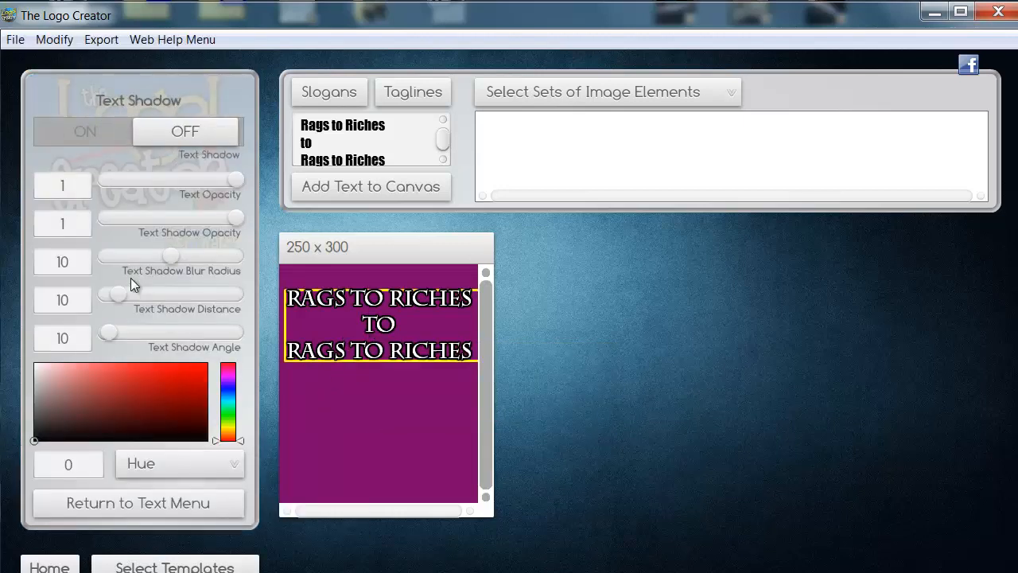
{"action": "left_click", "coordinate": [87, 140]}
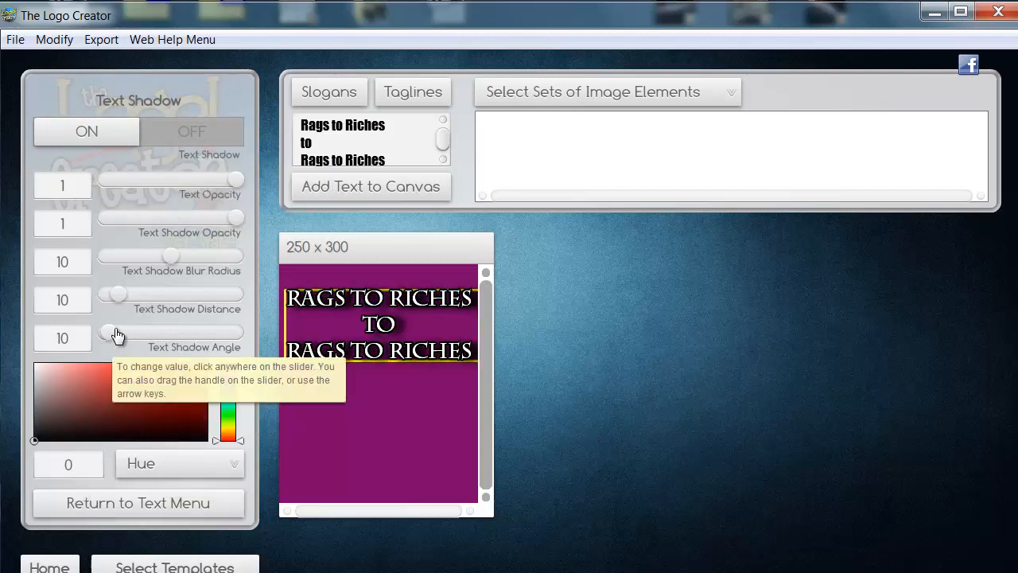
{"action": "left_click_drag", "start_coordinate": [115, 338], "coordinate": [131, 344]}
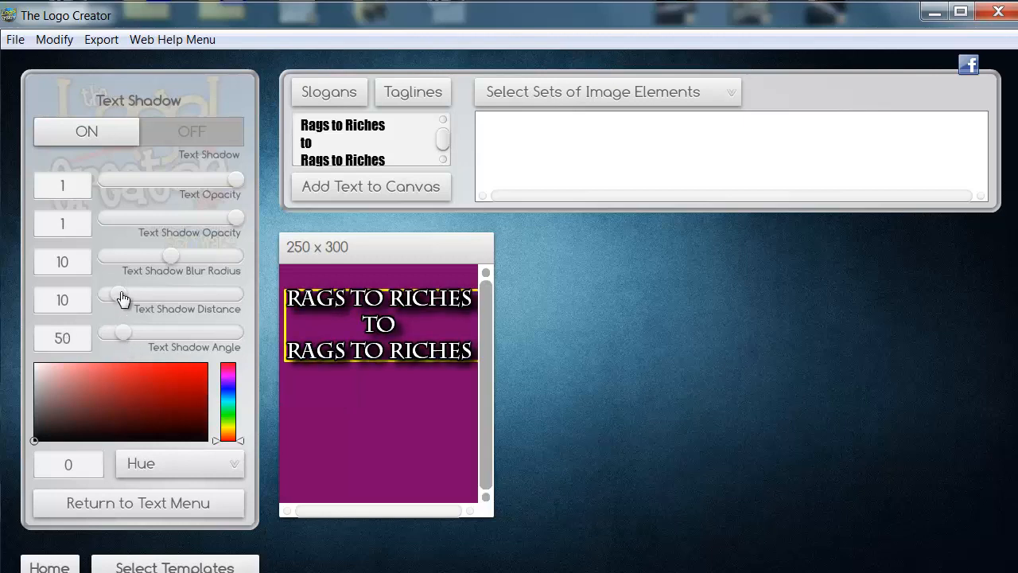
{"action": "left_click_drag", "start_coordinate": [122, 296], "coordinate": [116, 298]}
{"action": "left_click", "coordinate": [346, 414]}
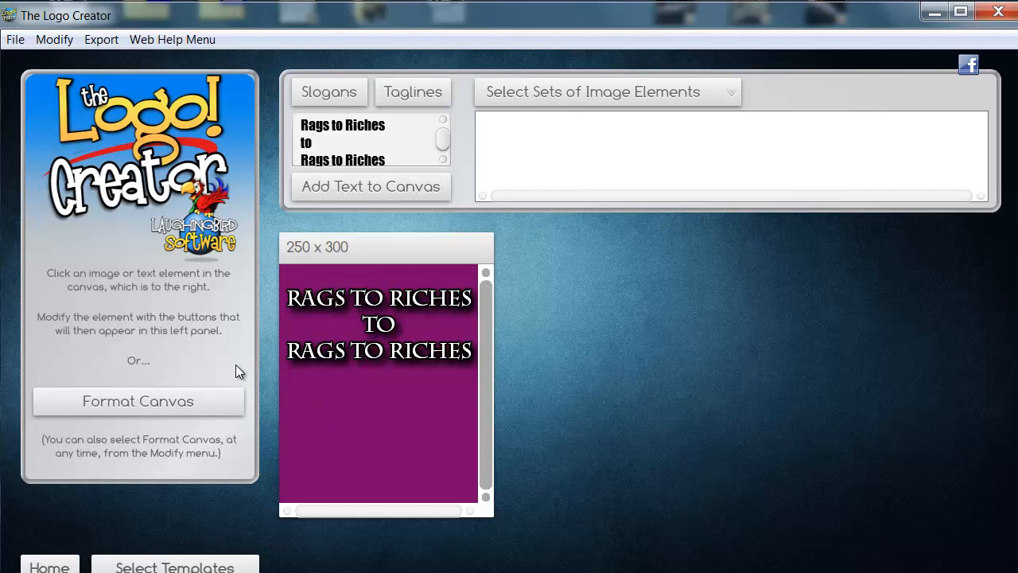
Clear the old "Rags to Riches" wording from the text entry box
{"action": "left_click_drag", "start_coordinate": [391, 162], "coordinate": [263, 21]}
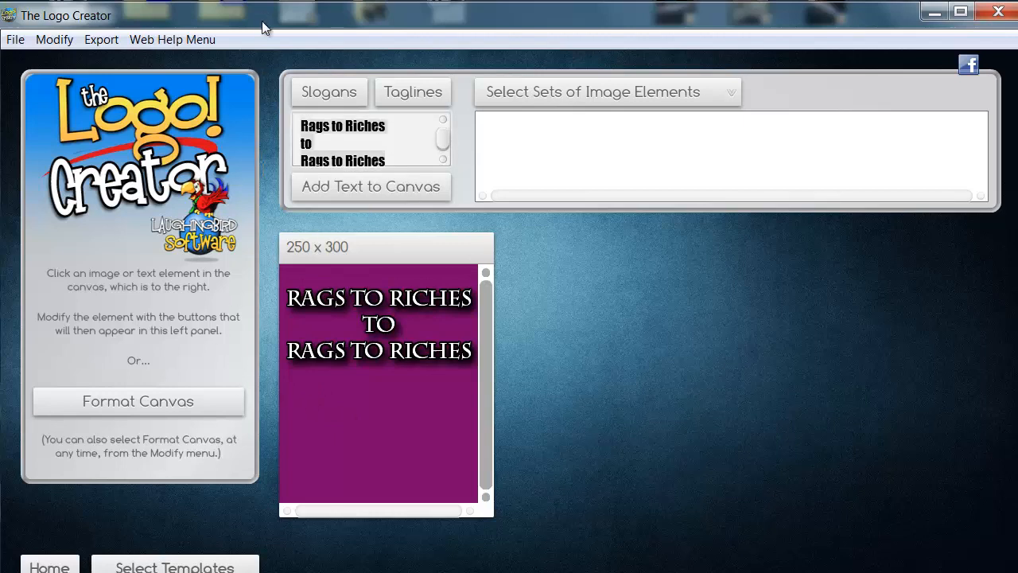
{"action": "type", "text": "Rags to Riches to Rags to Riches"}
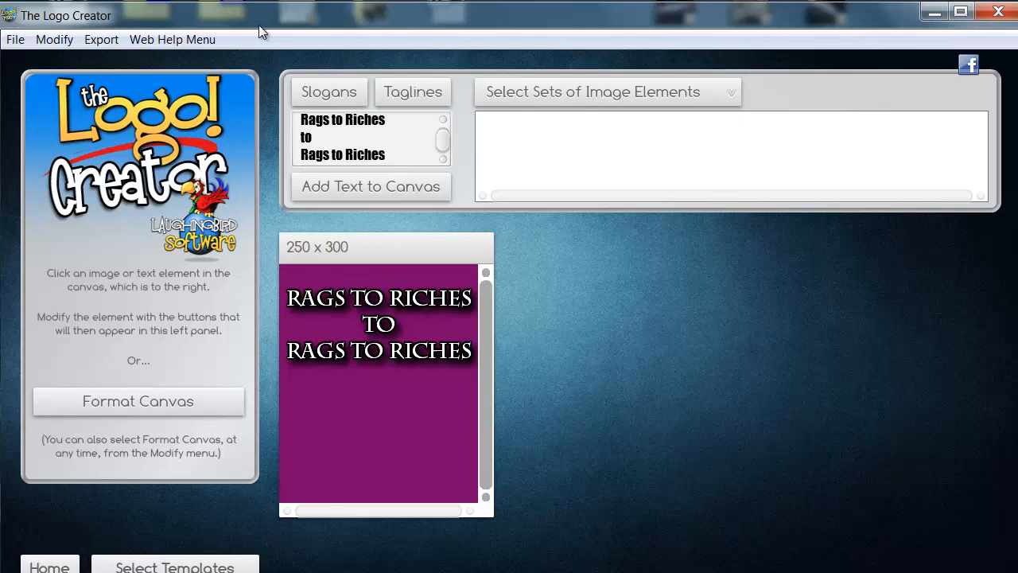
{"action": "left_click_drag", "start_coordinate": [393, 156], "coordinate": [268, 89]}
{"action": "key", "text": "BackSpace"}
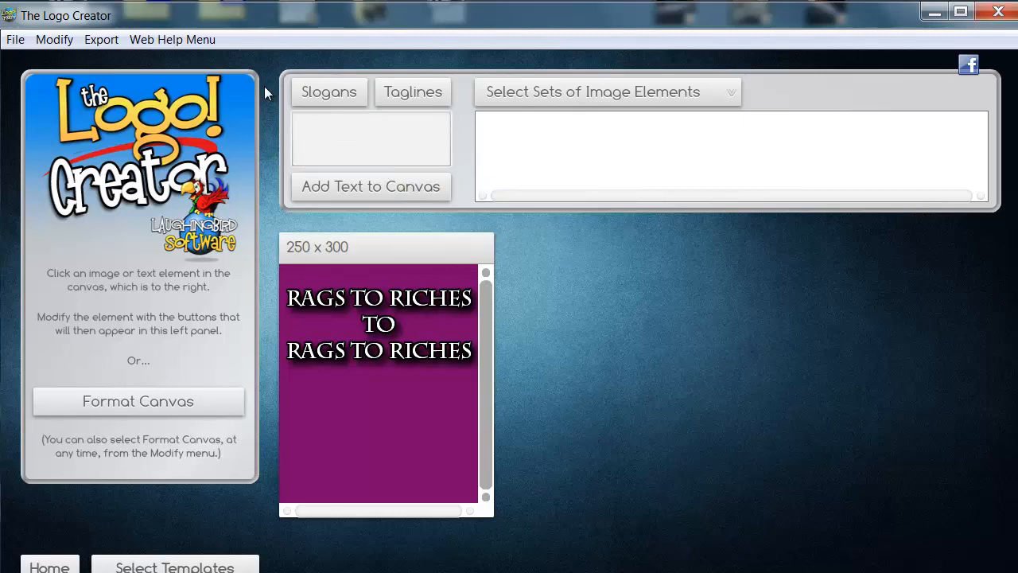
Add "Get My Story" and "Here", separated by a blank line, as canvas text and move it below the "Rags to Riches" title
{"action": "type", "text": "Get My Story"}
{"action": "key", "text": "Return"}
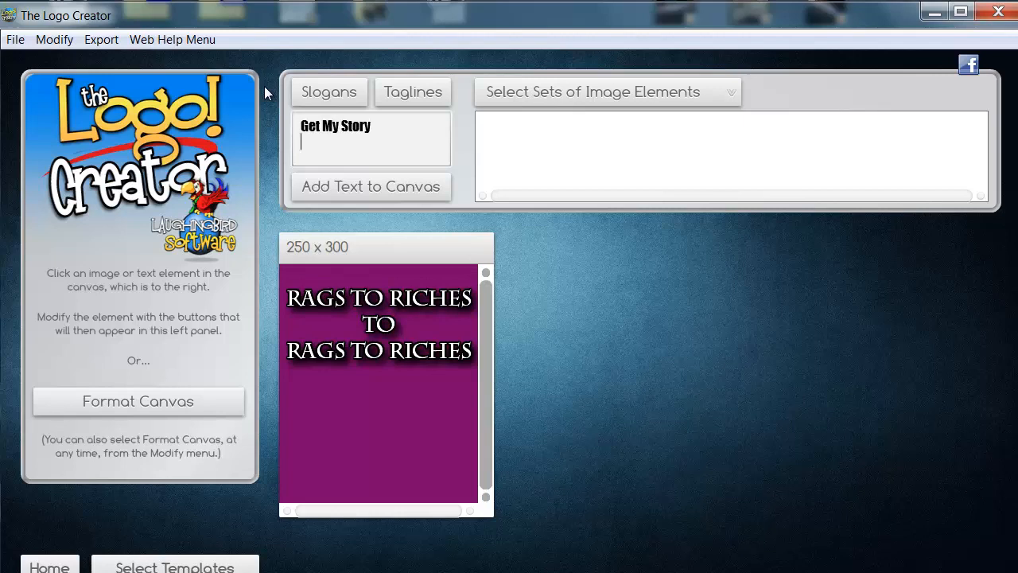
{"action": "key", "text": "Return"}
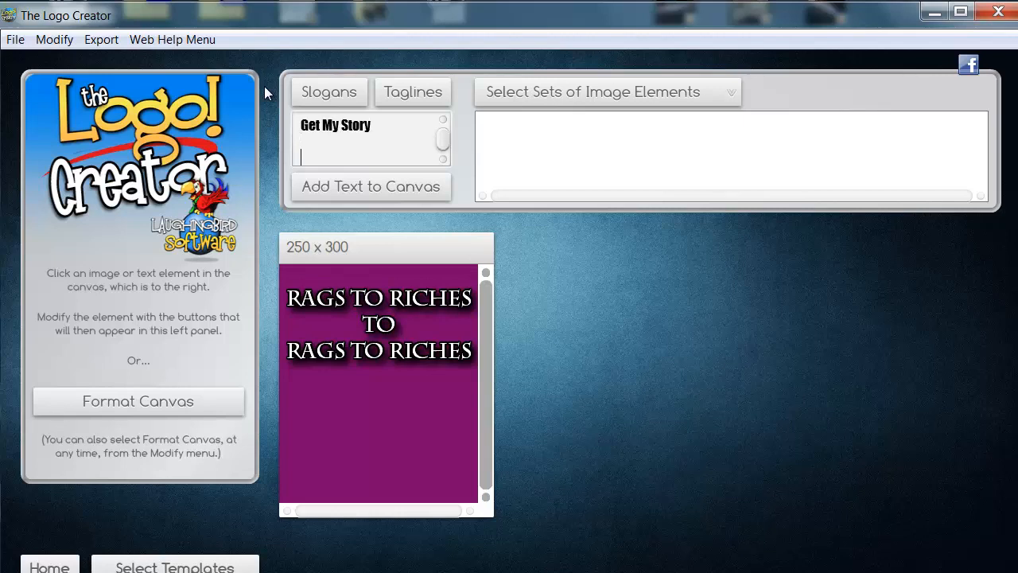
{"action": "type", "text": "Here"}
{"action": "left_click", "coordinate": [356, 184]}
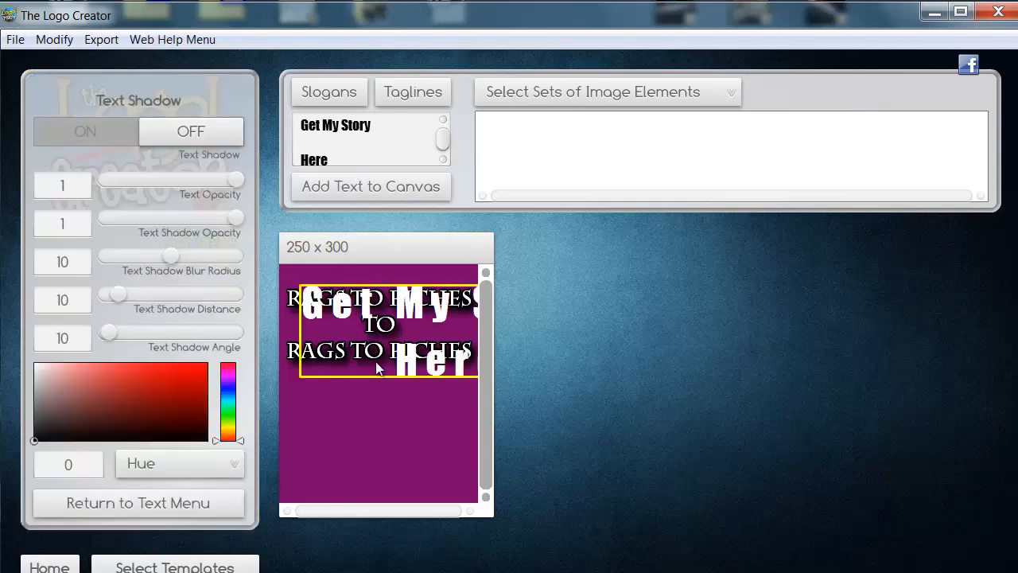
{"action": "left_click_drag", "start_coordinate": [406, 367], "coordinate": [382, 466]}
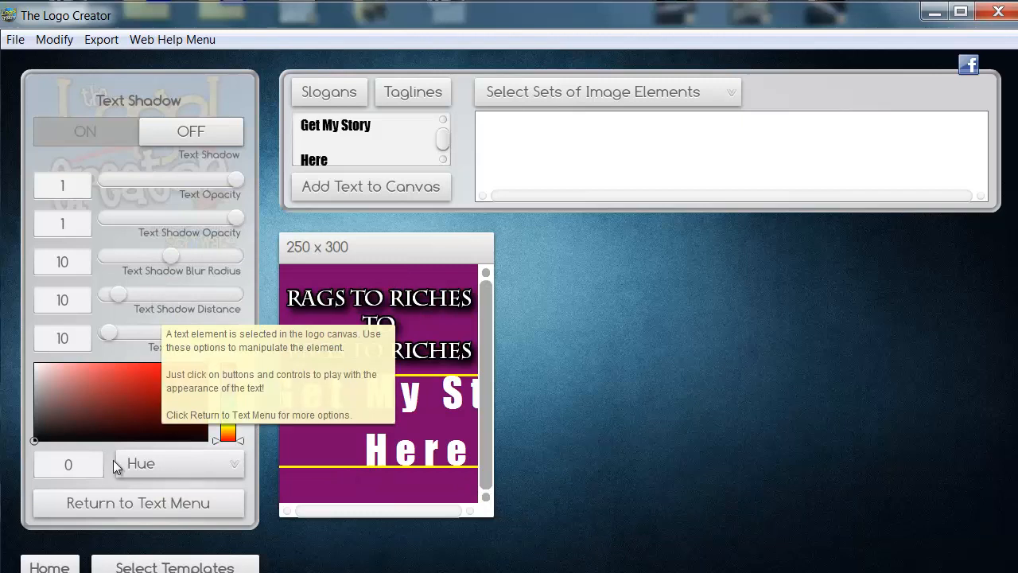
Format the "Get My Story Here" text with a scale of 26, line spacing of 0.24 and character spacing of 8
{"action": "left_click", "coordinate": [112, 505]}
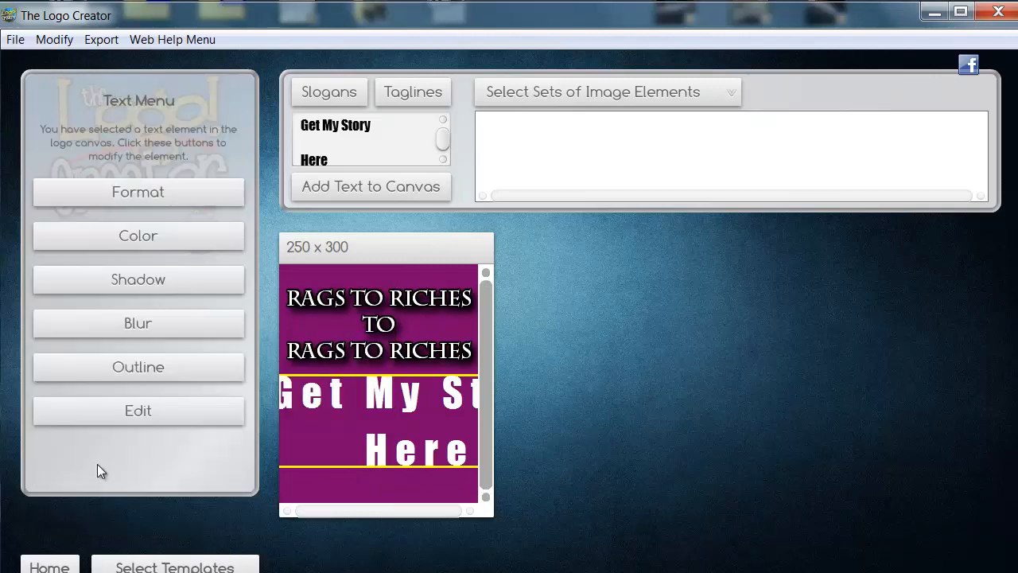
{"action": "left_click", "coordinate": [132, 192]}
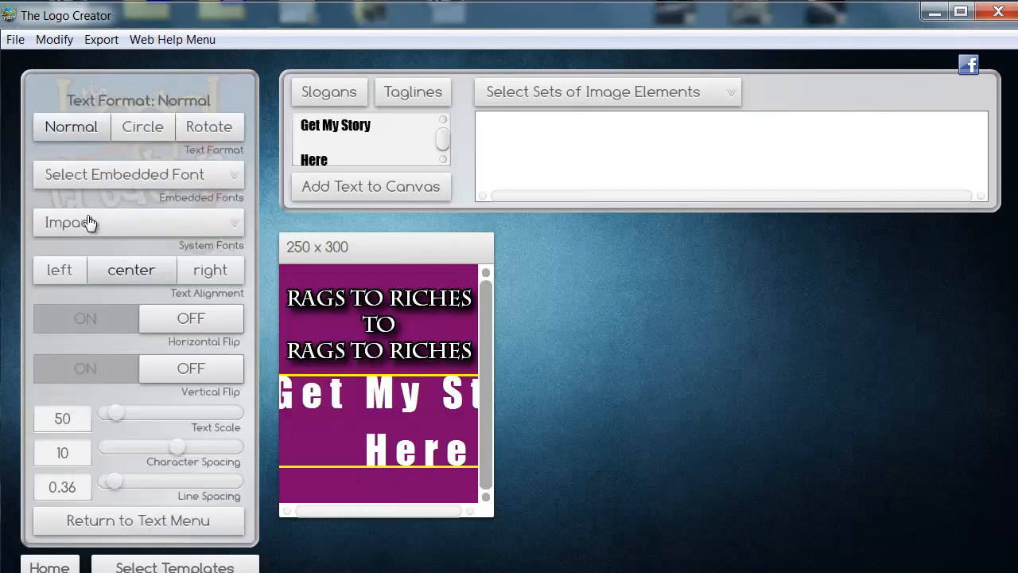
{"action": "left_click", "coordinate": [110, 418]}
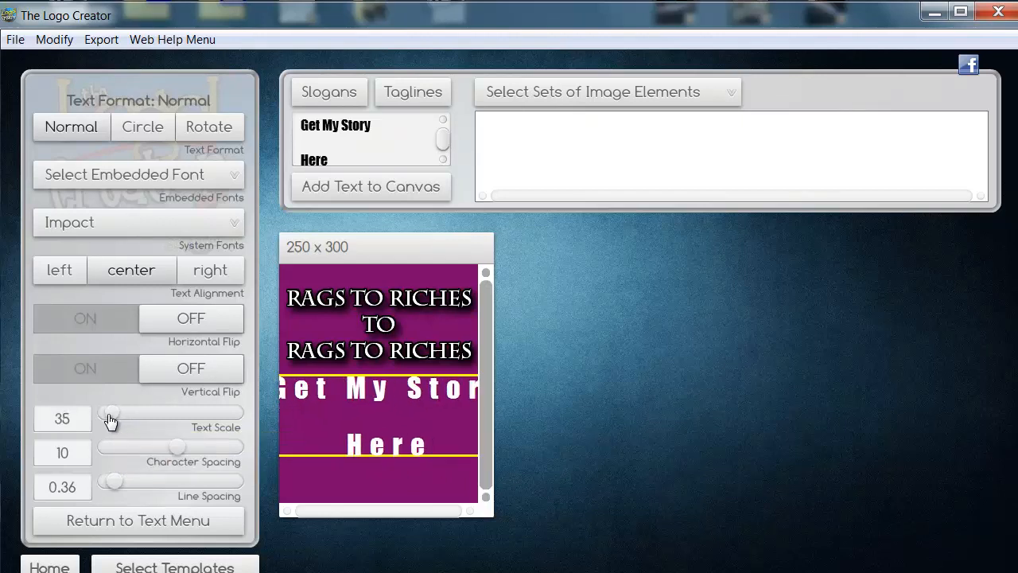
{"action": "left_click_drag", "start_coordinate": [110, 422], "coordinate": [109, 422]}
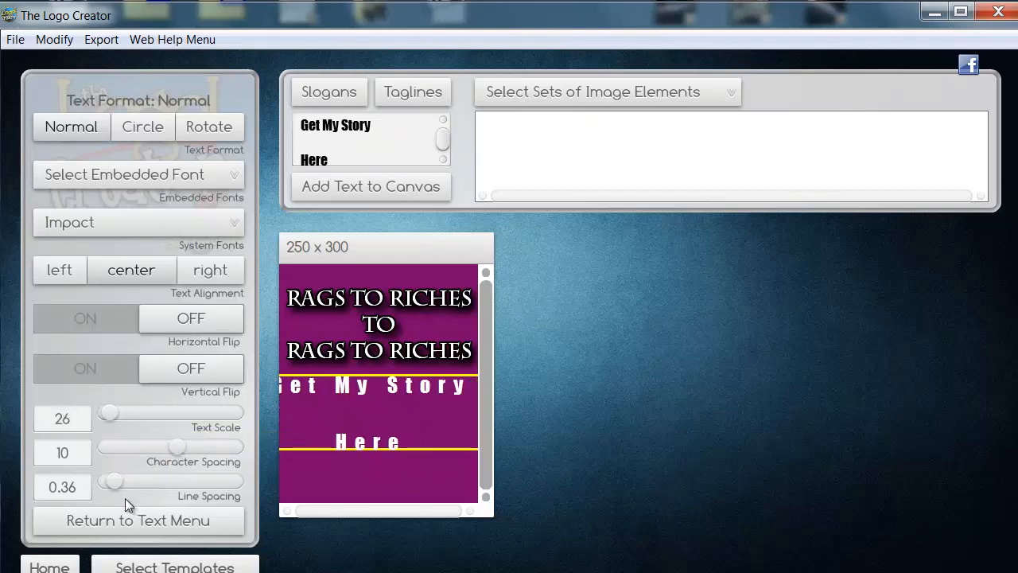
{"action": "left_click_drag", "start_coordinate": [119, 488], "coordinate": [116, 490]}
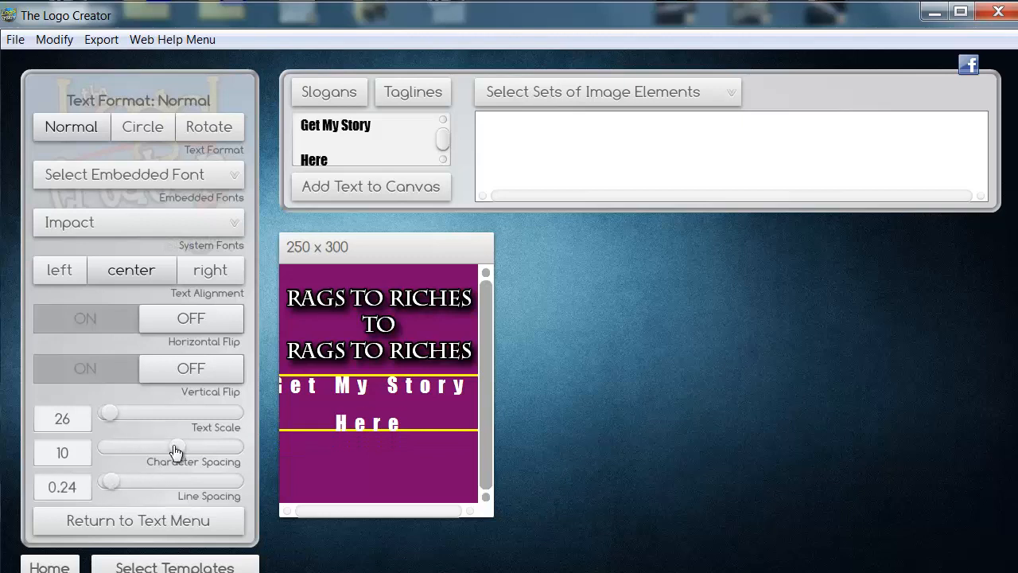
{"action": "left_click_drag", "start_coordinate": [175, 452], "coordinate": [173, 452]}
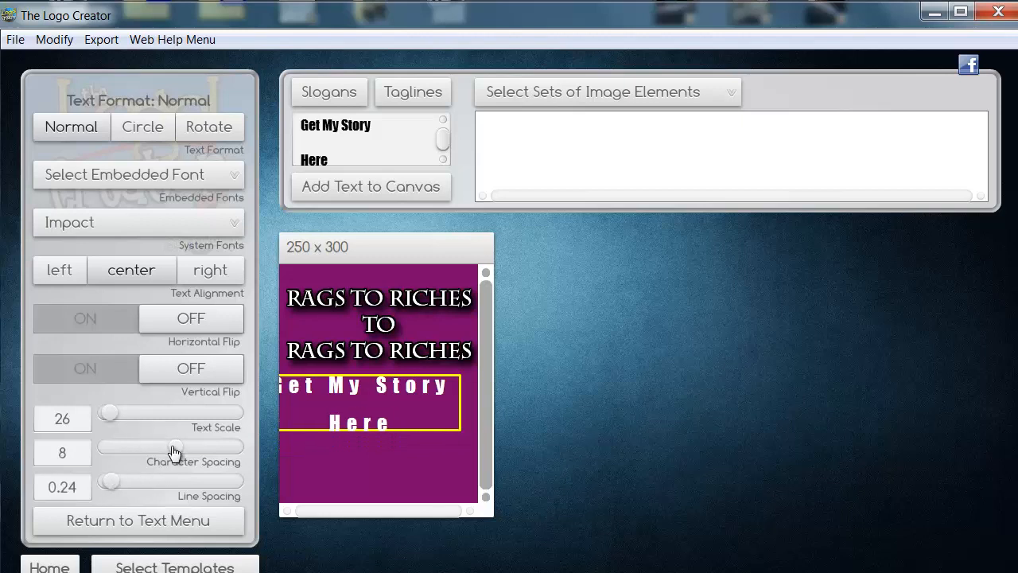
Reduce the "Get My Story Here" line spacing to 0.15 and reposition the text slightly lower and fully within the canvas width
{"action": "left_click", "coordinate": [341, 393]}
{"action": "left_click_drag", "start_coordinate": [334, 385], "coordinate": [347, 390]}
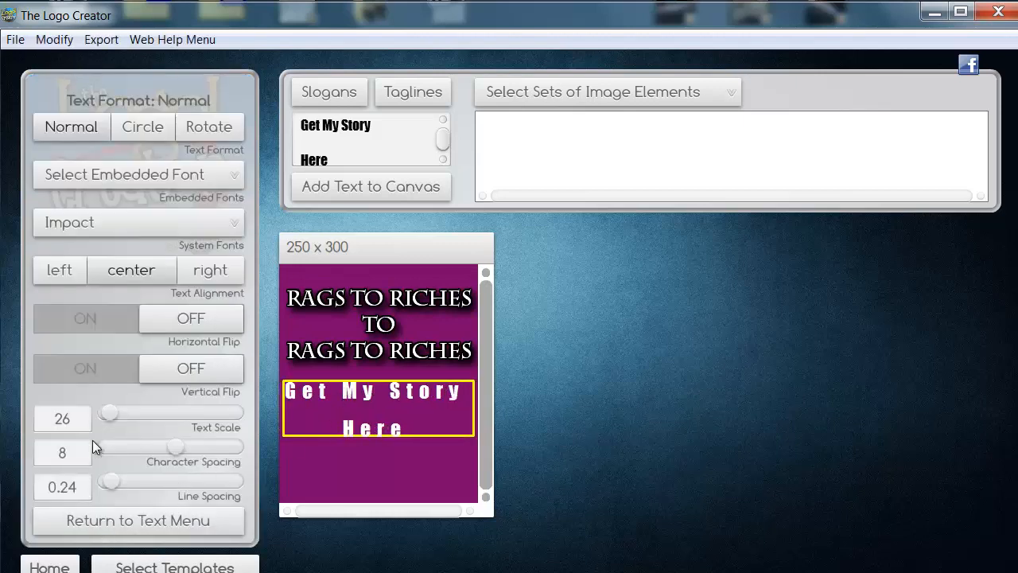
{"action": "left_click_drag", "start_coordinate": [112, 488], "coordinate": [102, 487]}
{"action": "left_click", "coordinate": [362, 413]}
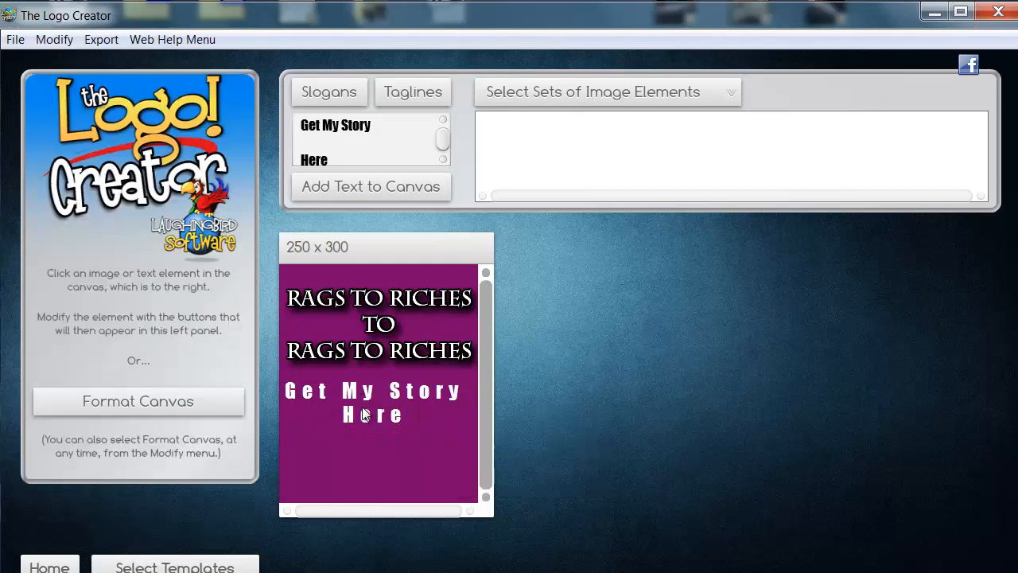
{"action": "left_click_drag", "start_coordinate": [349, 390], "coordinate": [351, 404]}
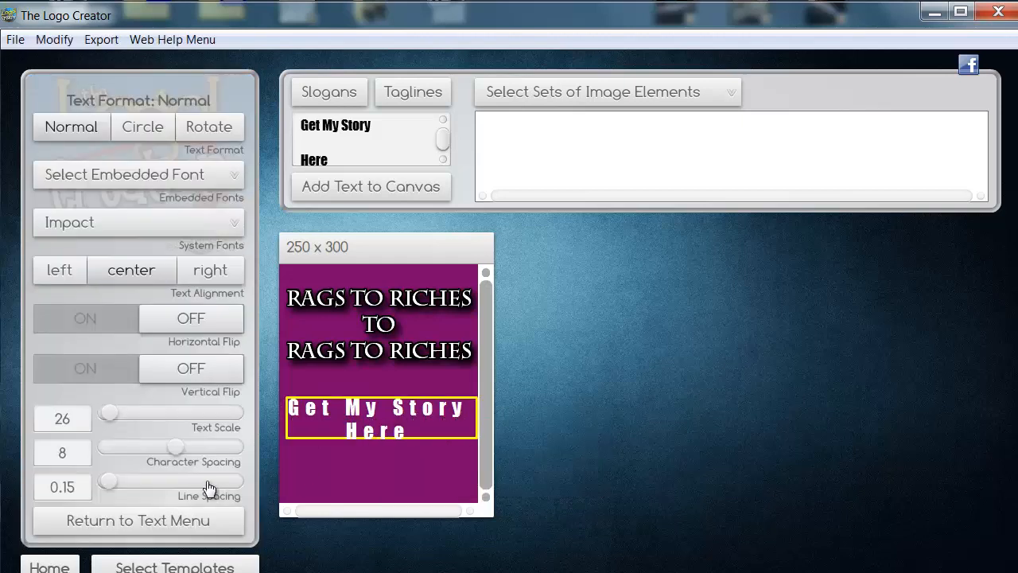
Enlarge the "Get My Story Here" text to scale 41, with character spacing of 2 and line spacing of 0.24
{"action": "left_click_drag", "start_coordinate": [114, 418], "coordinate": [114, 415]}
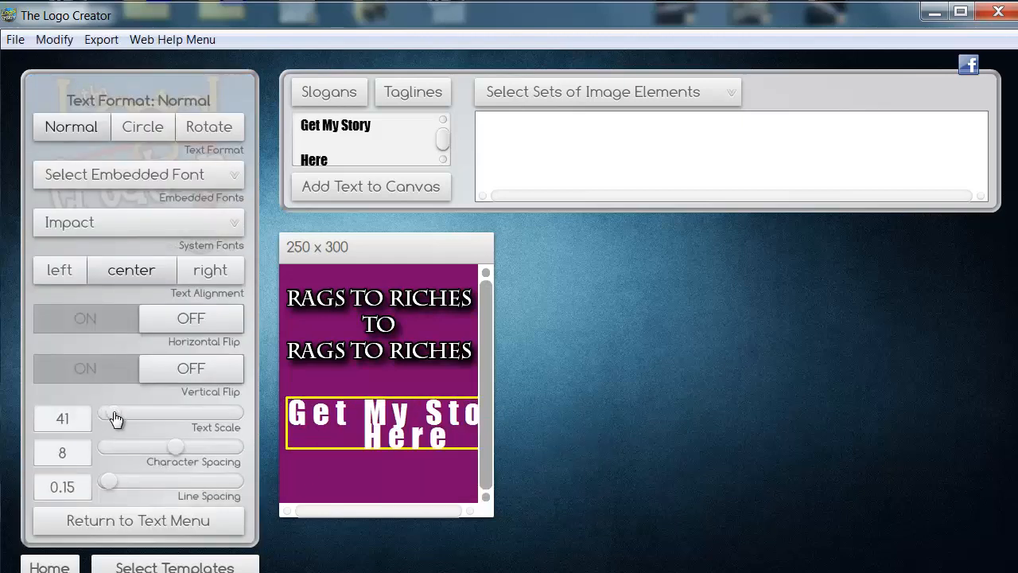
{"action": "left_click", "coordinate": [170, 448]}
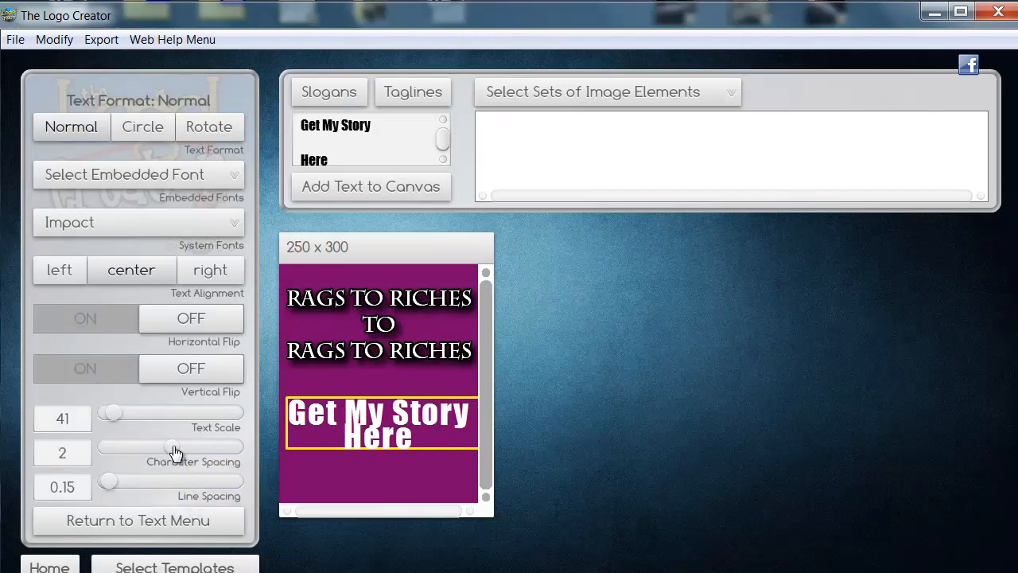
{"action": "left_click_drag", "start_coordinate": [107, 482], "coordinate": [110, 483]}
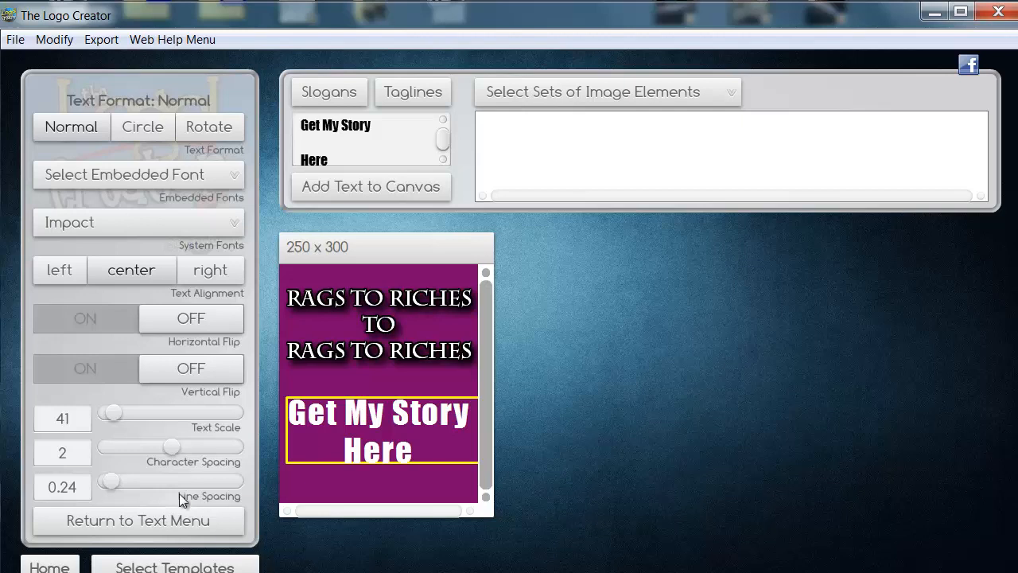
{"action": "left_click", "coordinate": [122, 522]}
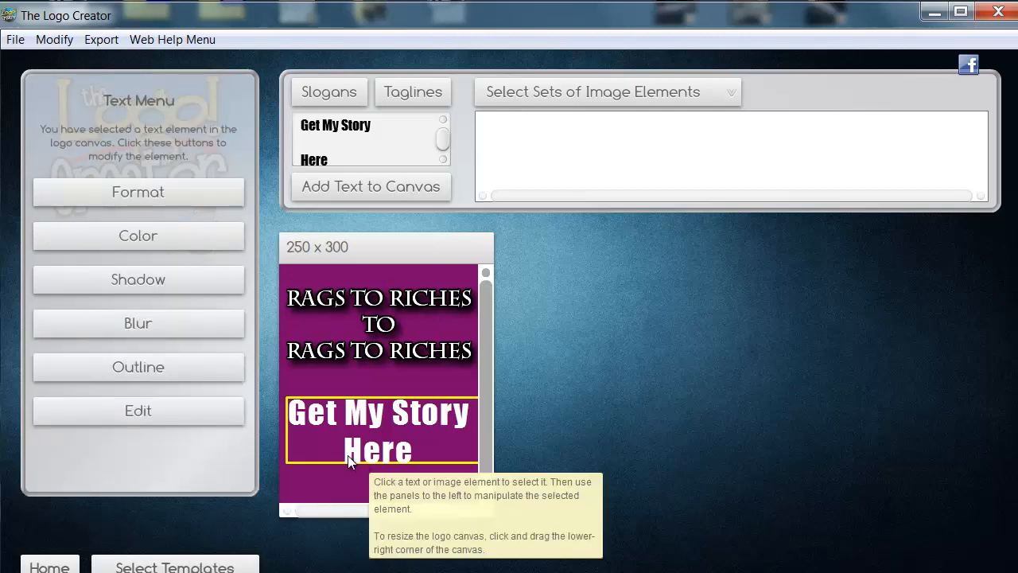
Turn on a shadow for the "Get My Story Here" text with an angle of 76 and a distance of 11
{"action": "left_click", "coordinate": [128, 284]}
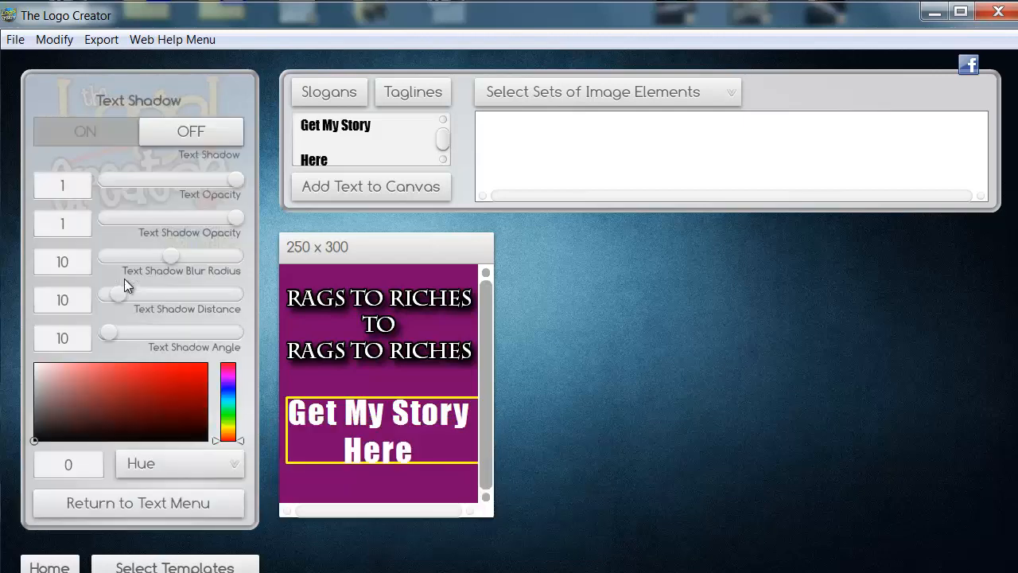
{"action": "left_click", "coordinate": [89, 133]}
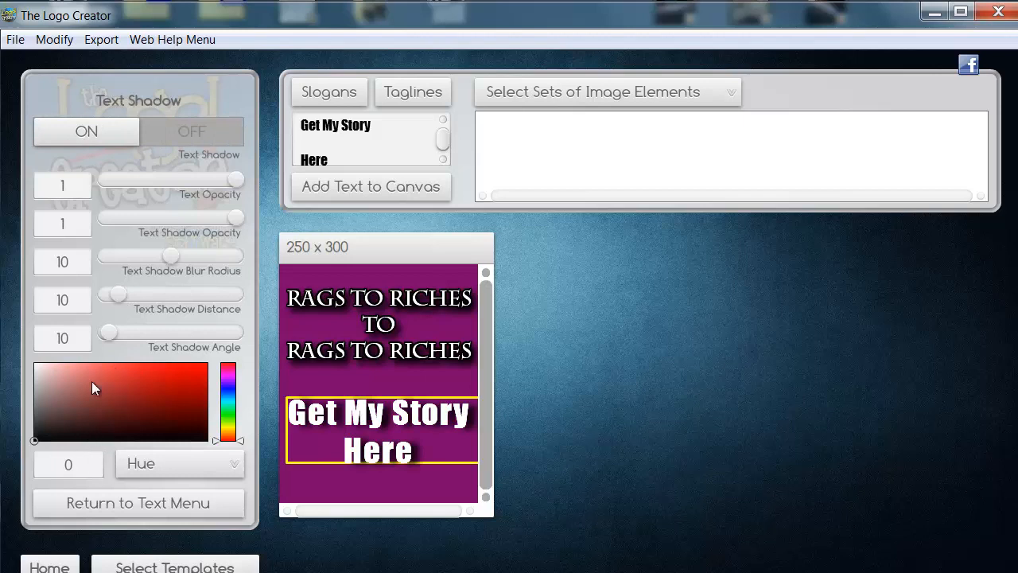
{"action": "left_click_drag", "start_coordinate": [115, 338], "coordinate": [139, 347]}
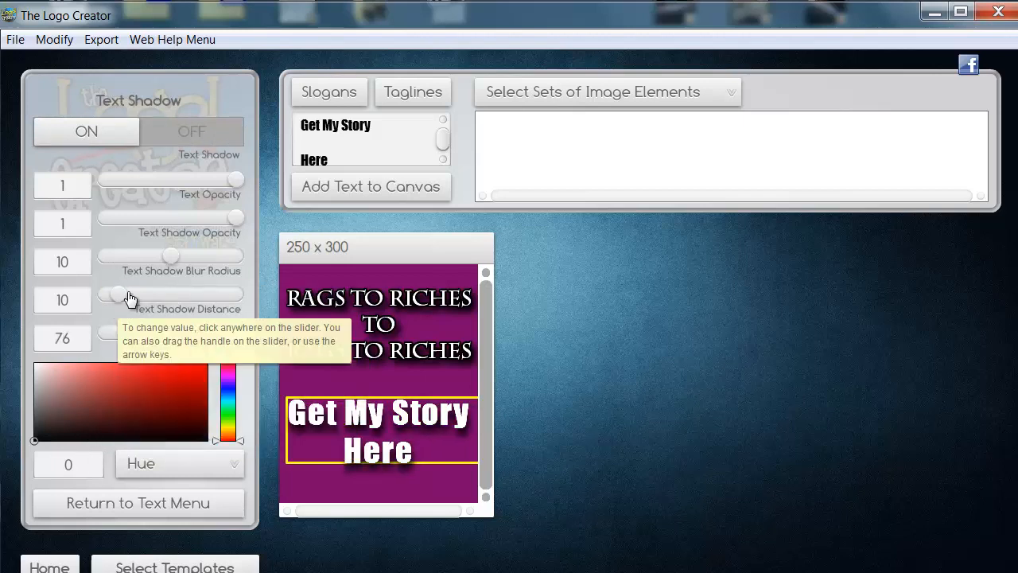
{"action": "left_click_drag", "start_coordinate": [123, 298], "coordinate": [125, 302]}
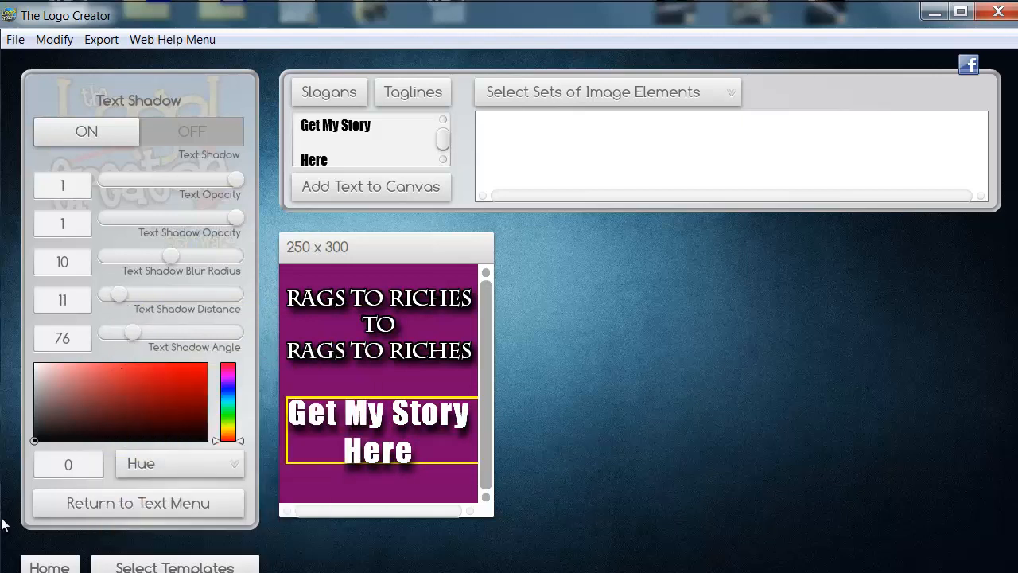
{"action": "left_click", "coordinate": [96, 507]}
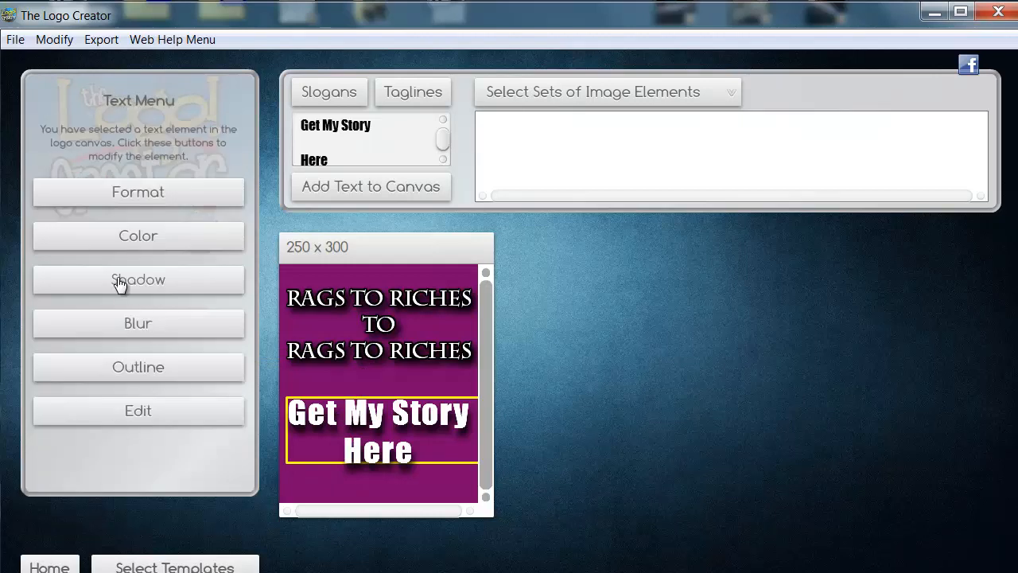
Give the "Get My Story Here" text a near-black outline and move it down near the canvas's lower edge
{"action": "left_click", "coordinate": [129, 368]}
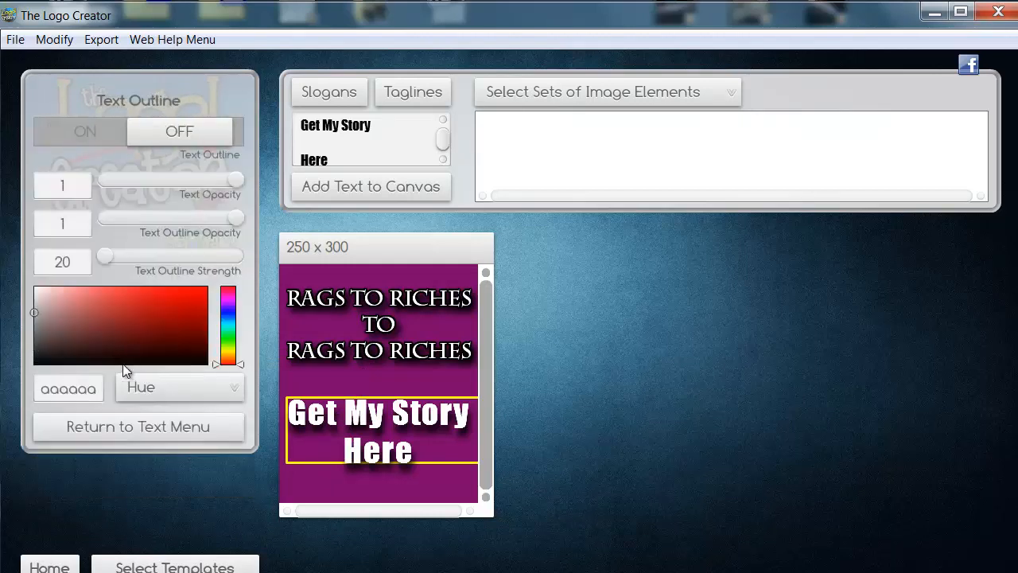
{"action": "left_click", "coordinate": [76, 132]}
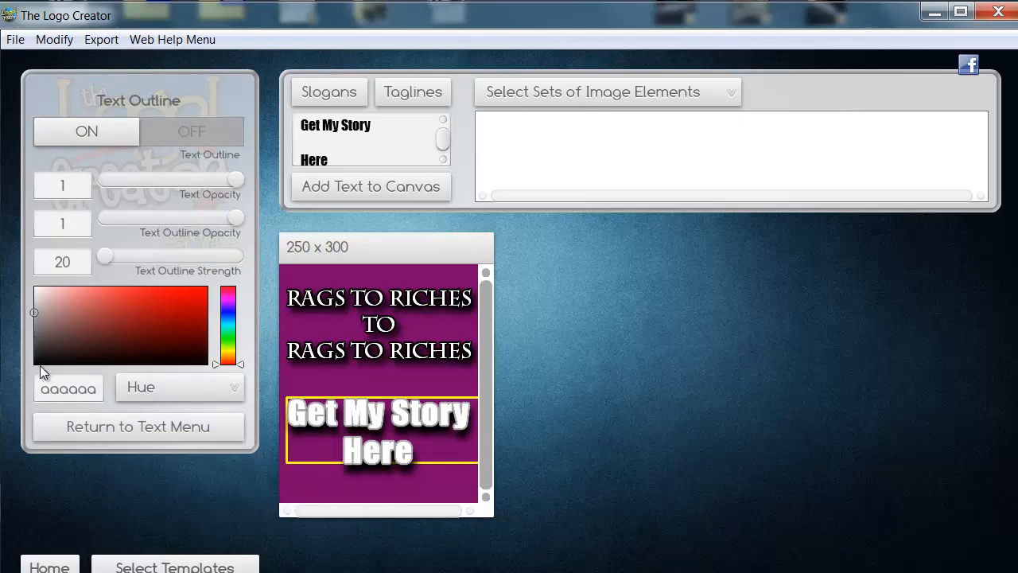
{"action": "left_click_drag", "start_coordinate": [34, 306], "coordinate": [37, 362]}
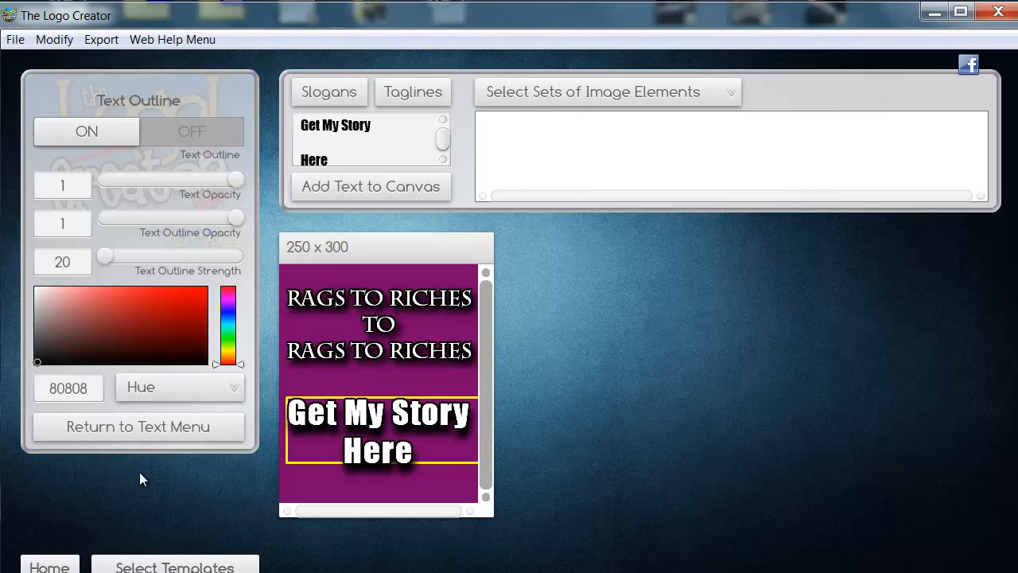
{"action": "left_click", "coordinate": [141, 424]}
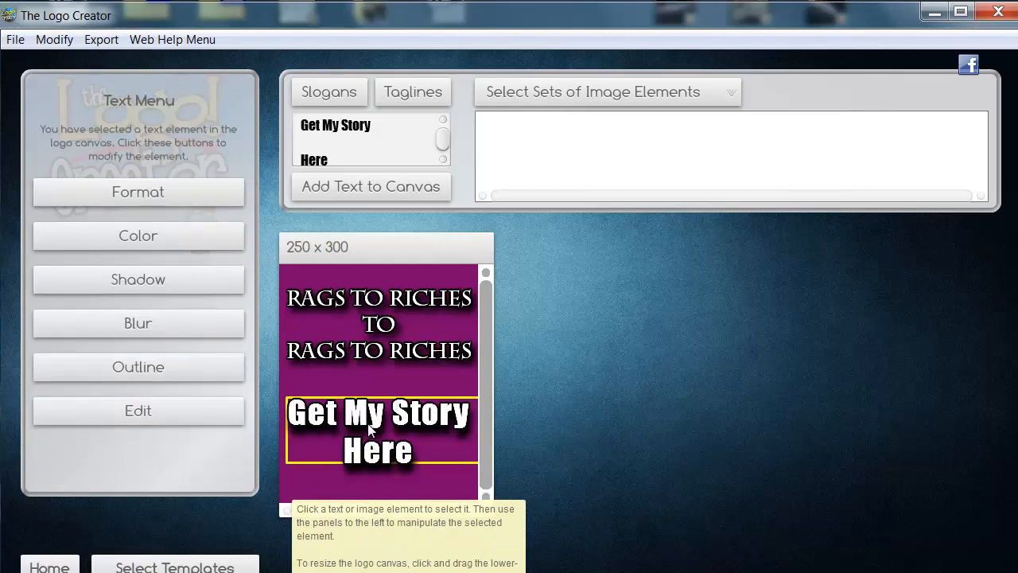
{"action": "mouse_move", "coordinate": [374, 427]}
{"action": "left_mouse_down"}
{"action": "mouse_move", "coordinate": [371, 463]}
{"action": "mouse_move", "coordinate": [370, 447]}
{"action": "left_mouse_up"}
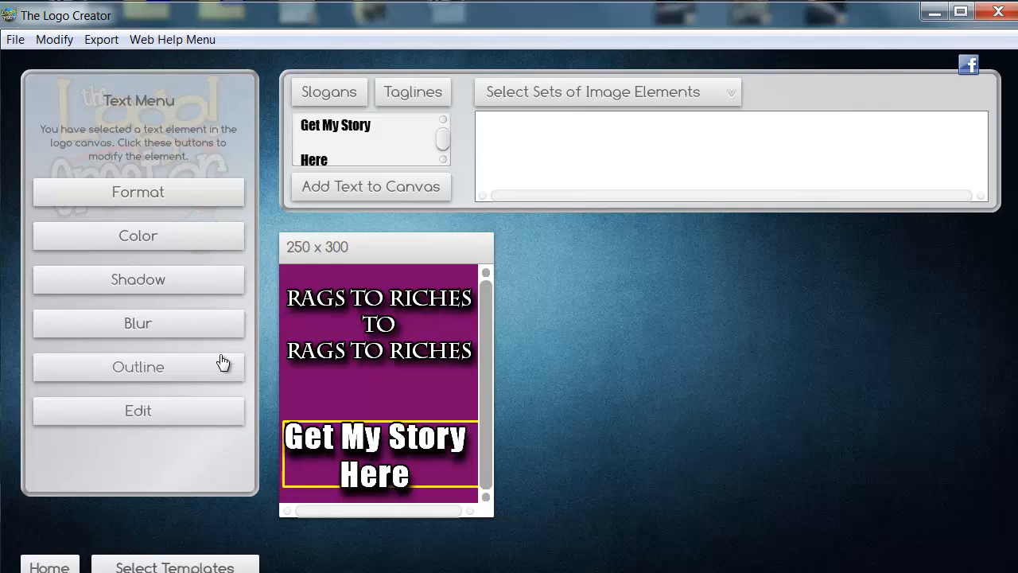
Browse the Corporate Elements images, and place the blue character with glasses from the Creative Pak Elements set onto the canvas
{"action": "left_click", "coordinate": [578, 97]}
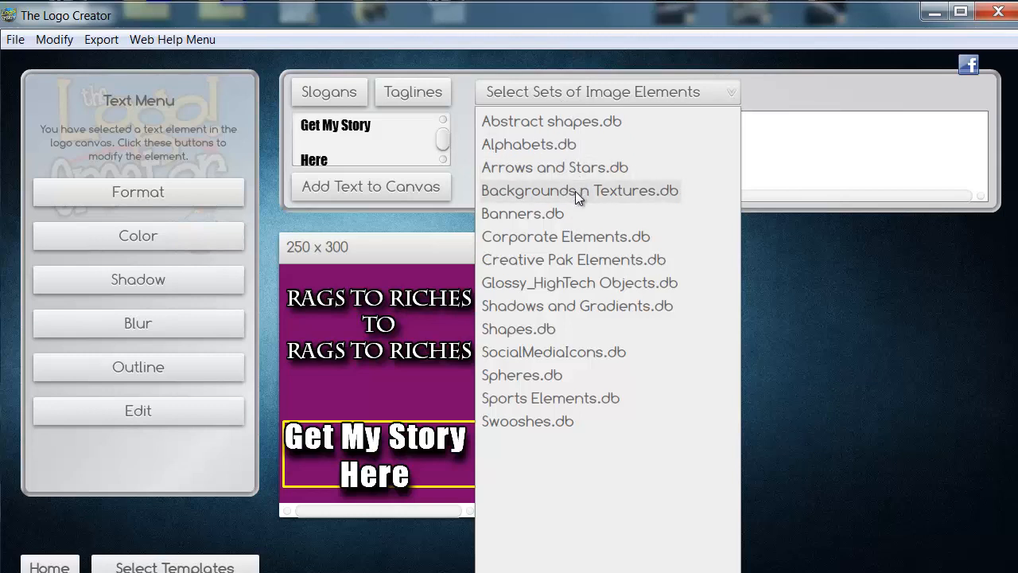
{"action": "left_click", "coordinate": [569, 241]}
{"action": "left_click_drag", "start_coordinate": [520, 199], "coordinate": [484, 263]}
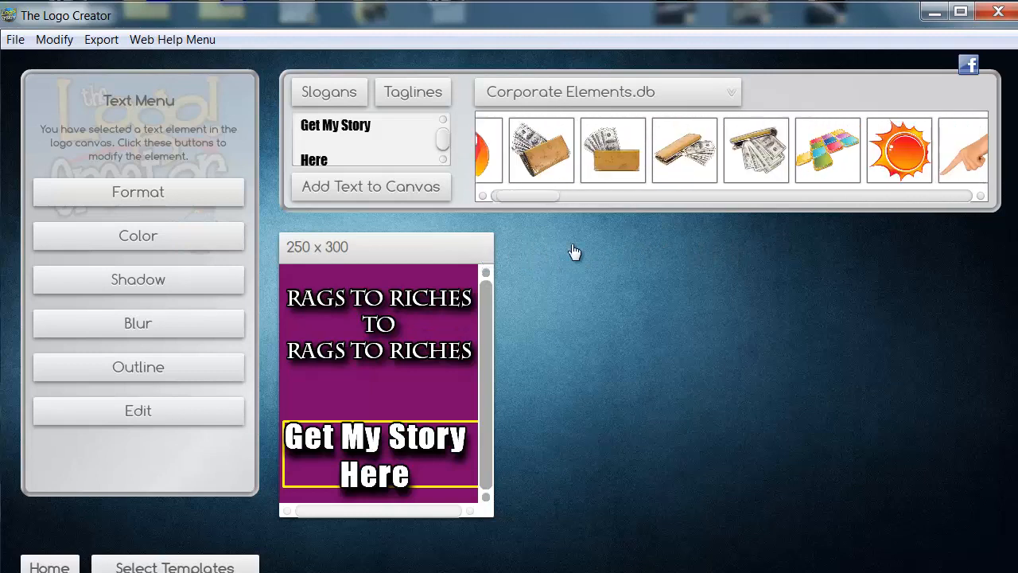
{"action": "left_click", "coordinate": [674, 97]}
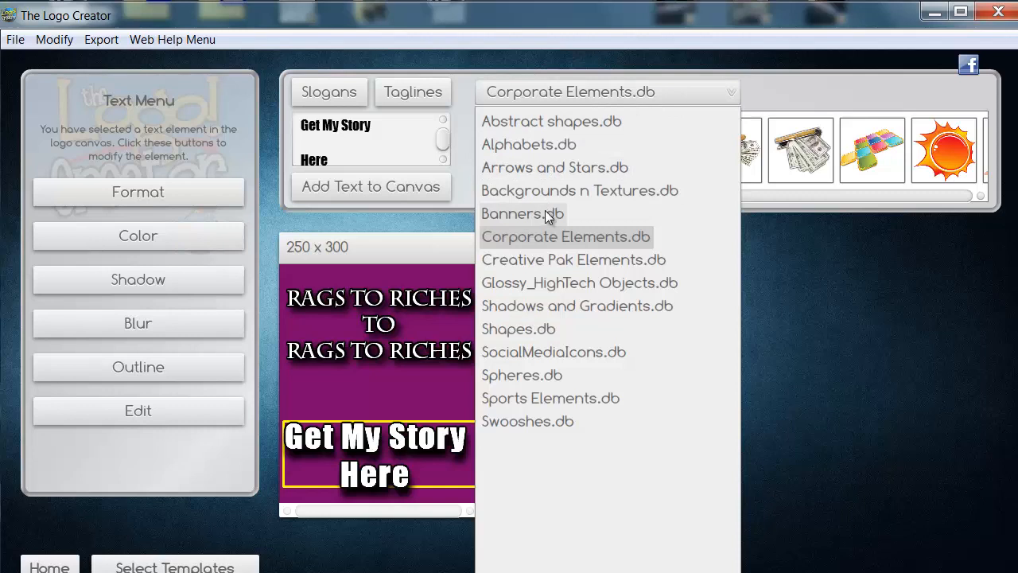
{"action": "left_click", "coordinate": [546, 260]}
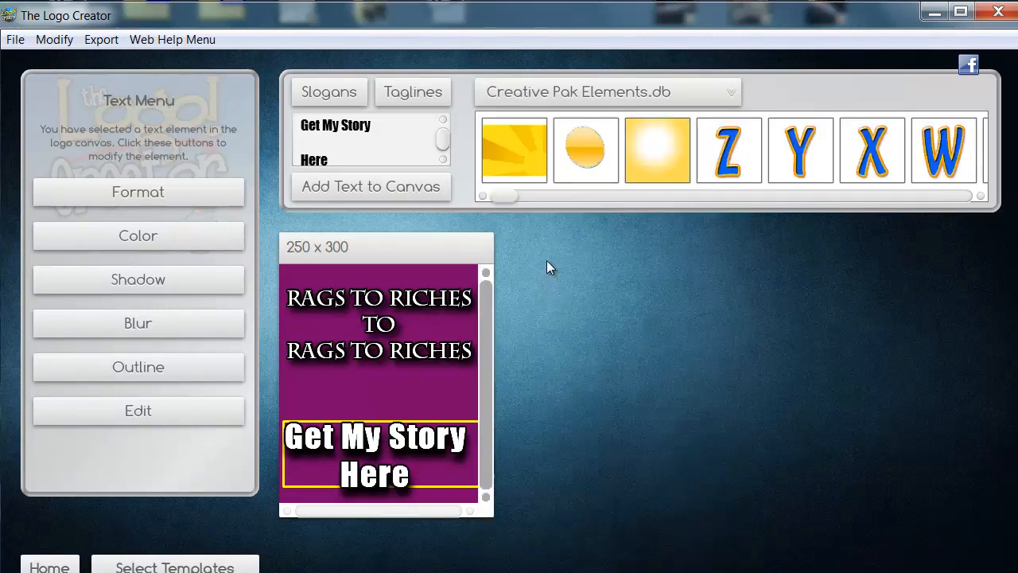
{"action": "left_click_drag", "start_coordinate": [675, 197], "coordinate": [939, 238]}
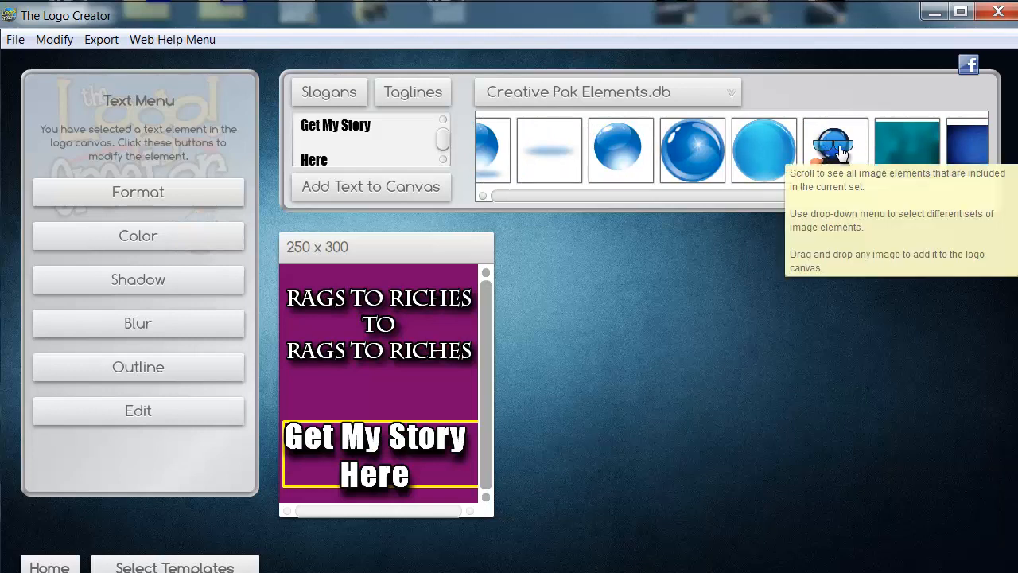
{"action": "left_click_drag", "start_coordinate": [842, 152], "coordinate": [390, 407]}
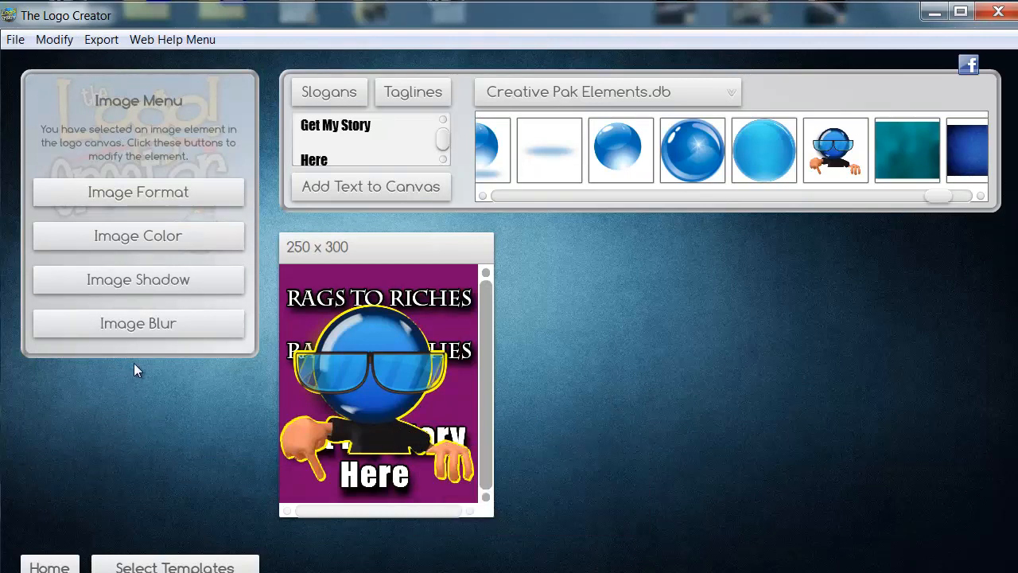
Shrink the blue character image to a scale of 0.35 so it fits between the two text blocks
{"action": "left_click", "coordinate": [149, 191]}
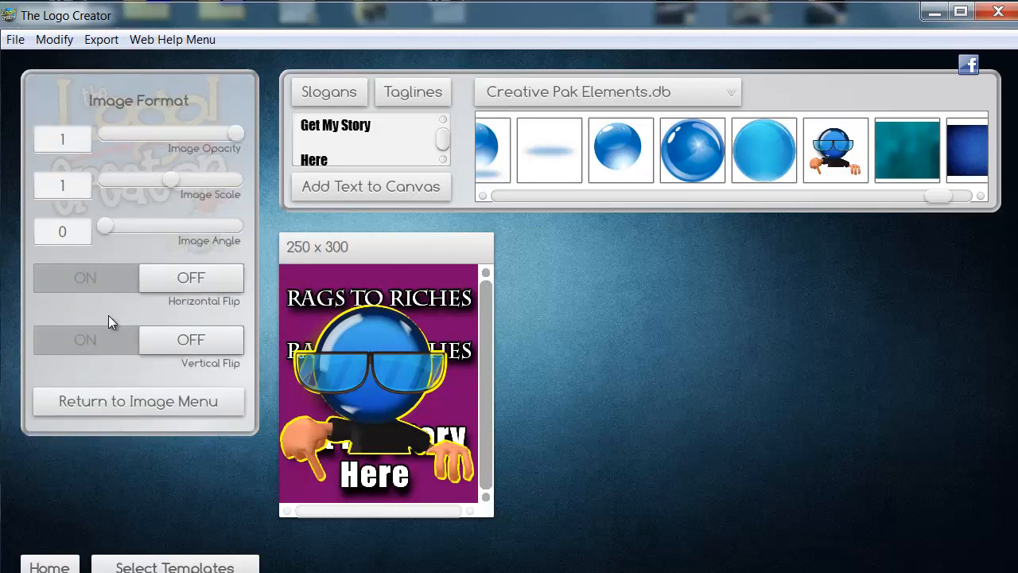
{"action": "left_click_drag", "start_coordinate": [170, 185], "coordinate": [125, 189]}
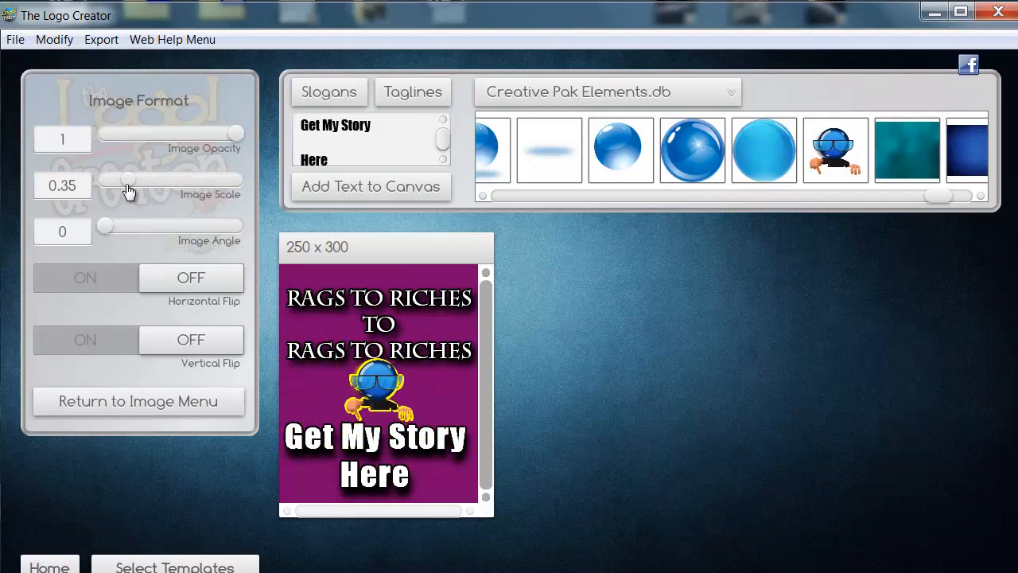
Move the "Get My Story Here" text slightly lower, and reposition the blue character midway between it and the title
{"action": "left_click", "coordinate": [371, 442]}
{"action": "left_click", "coordinate": [369, 392]}
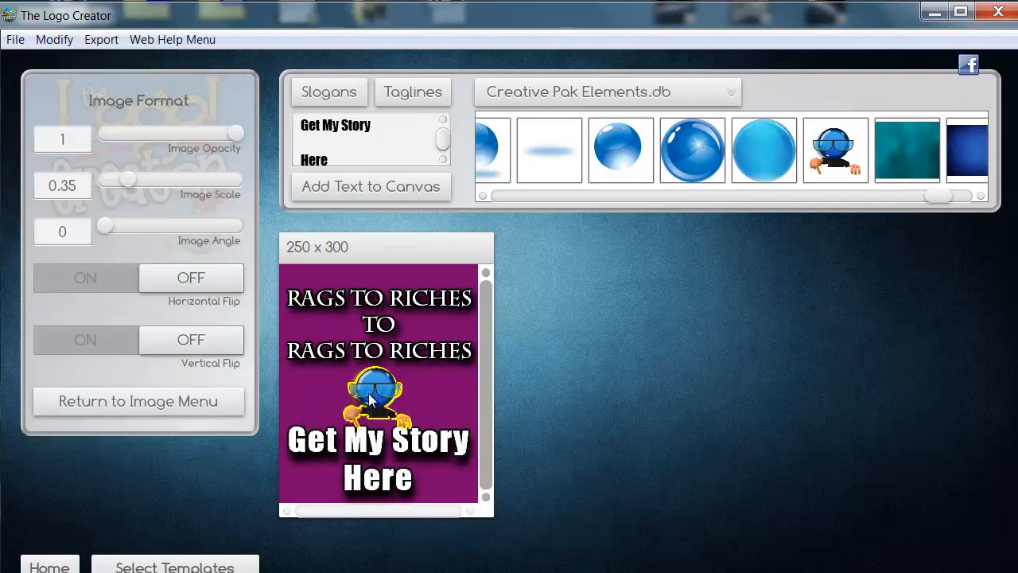
{"action": "left_click", "coordinate": [293, 395]}
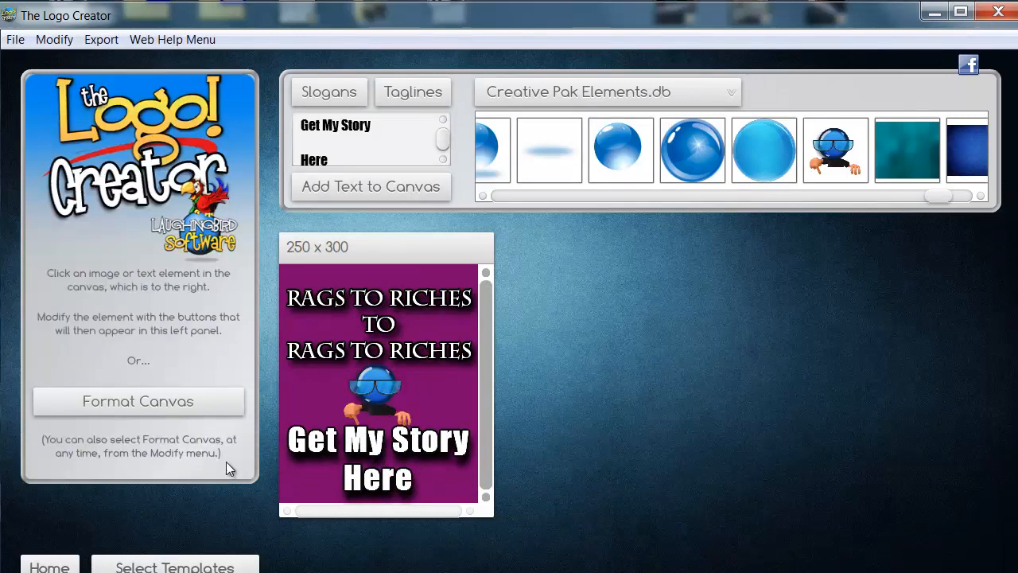
Turn on a shadow for the blue character image with a shadow angle of 63
{"action": "left_click", "coordinate": [385, 395]}
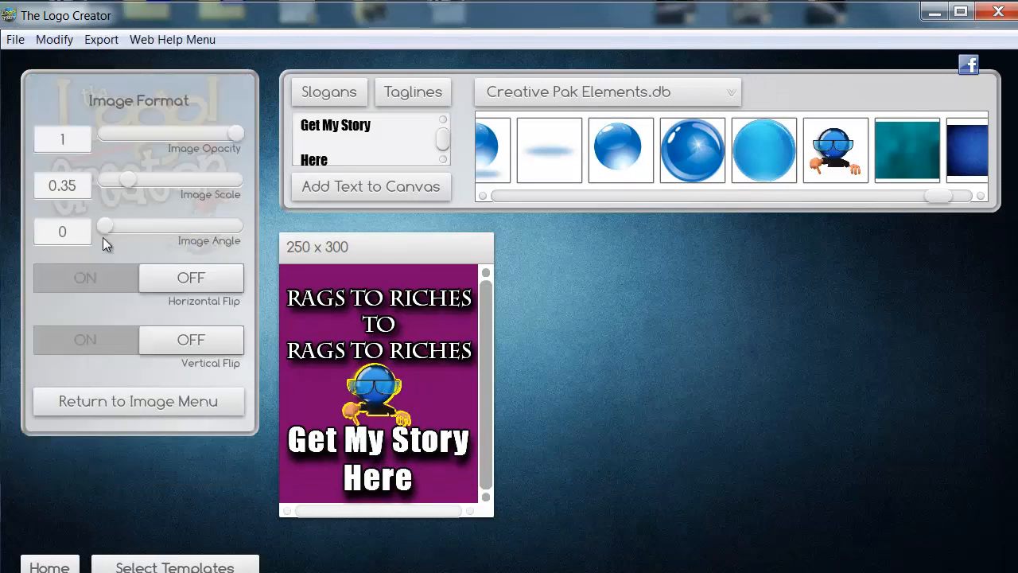
{"action": "left_click", "coordinate": [123, 405]}
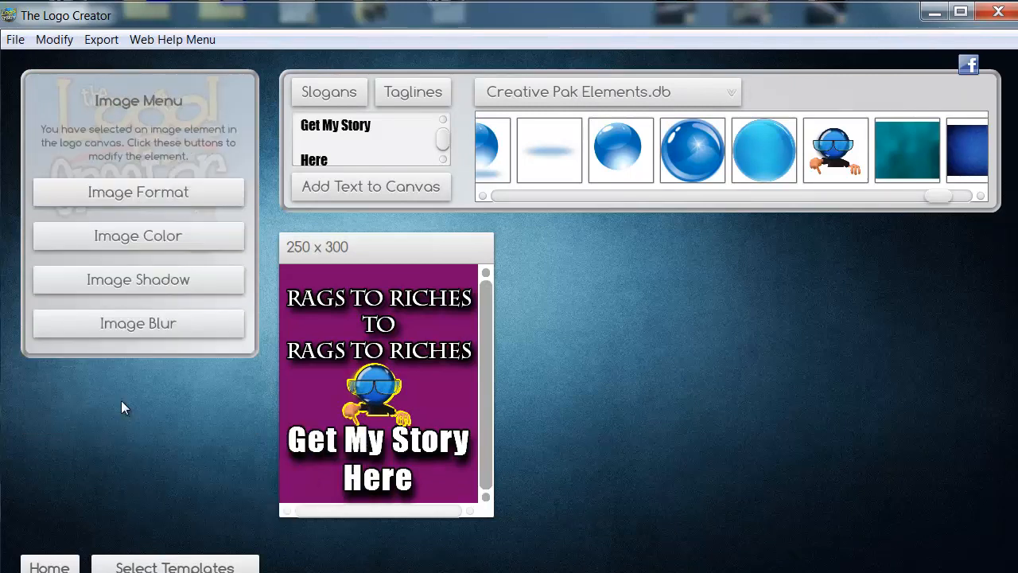
{"action": "left_click", "coordinate": [142, 287]}
{"action": "left_click_drag", "start_coordinate": [105, 358], "coordinate": [130, 365]}
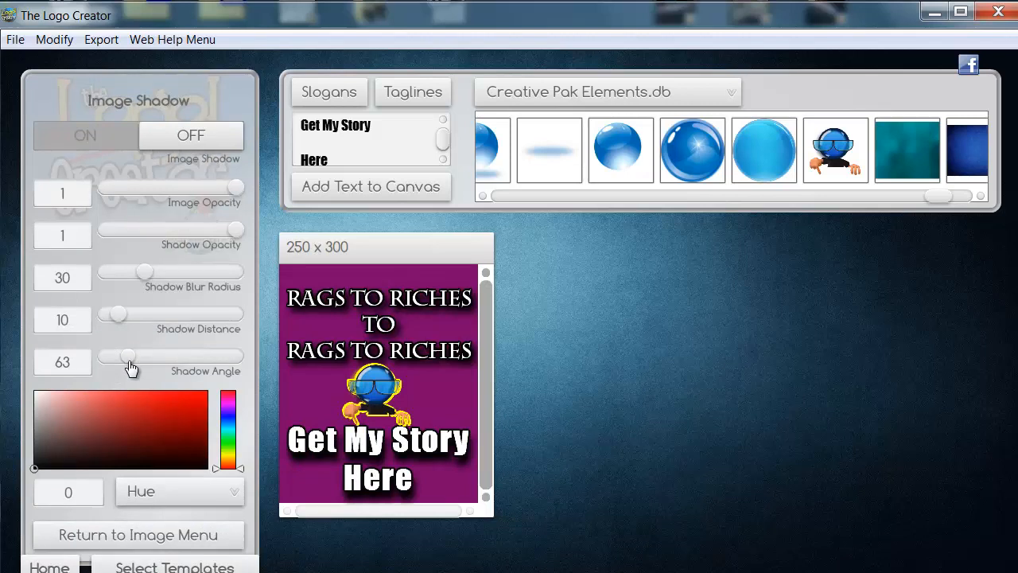
{"action": "left_click", "coordinate": [89, 136]}
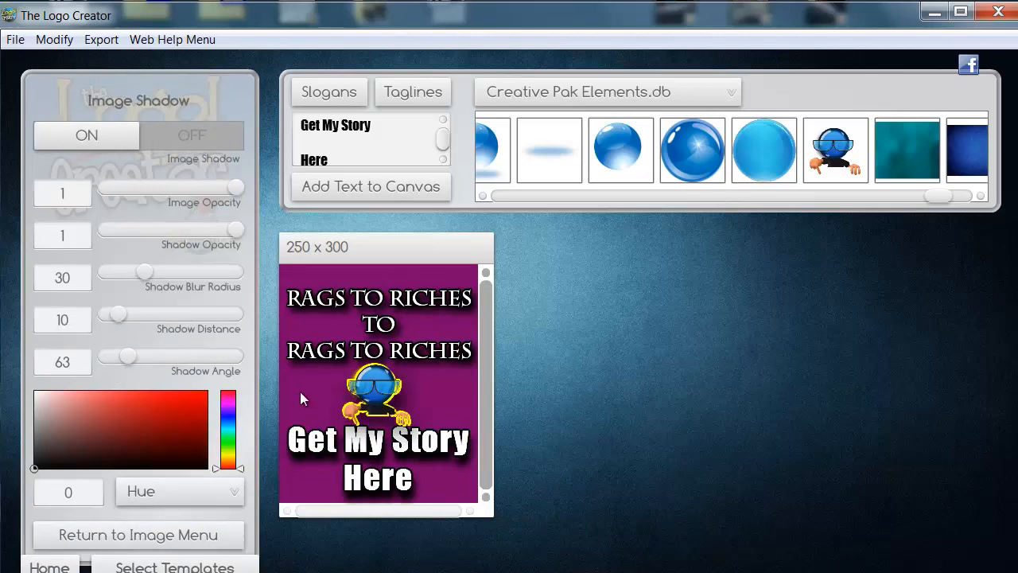
{"action": "left_click", "coordinate": [410, 252]}
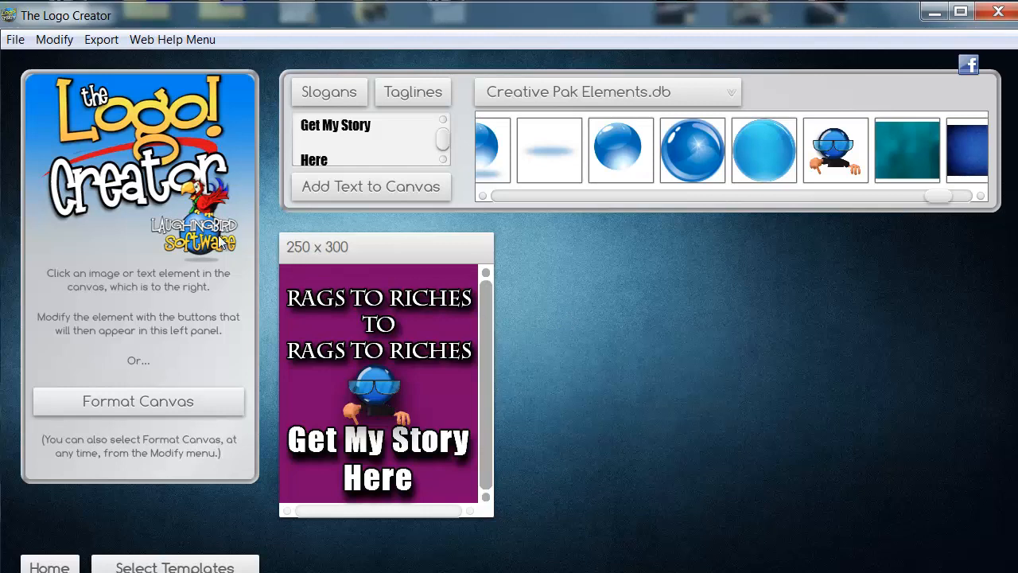
Review the save options and the location and file name choices for a PNG export, leaving without exporting
{"action": "left_click", "coordinate": [24, 41]}
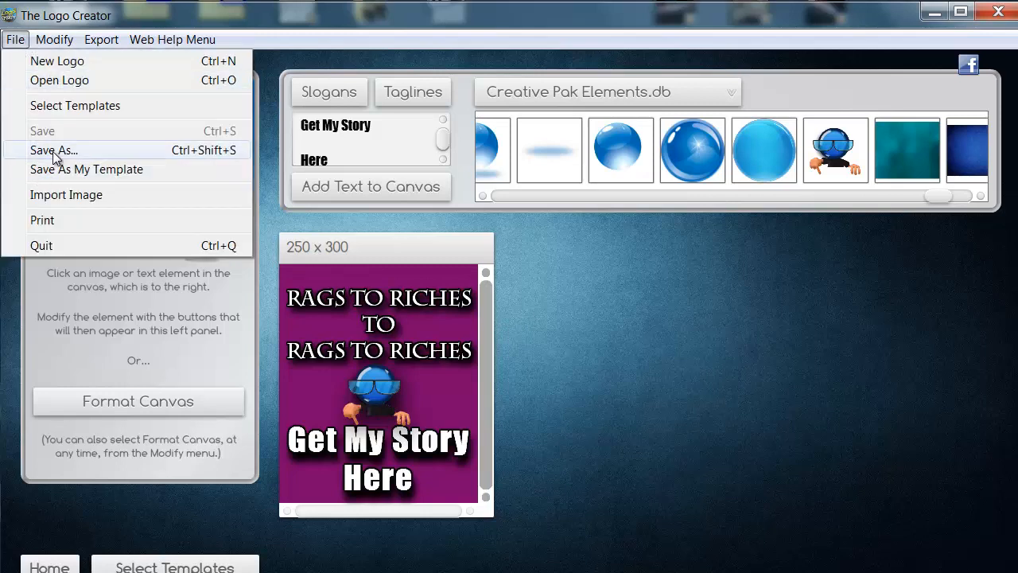
{"action": "left_click", "coordinate": [411, 245]}
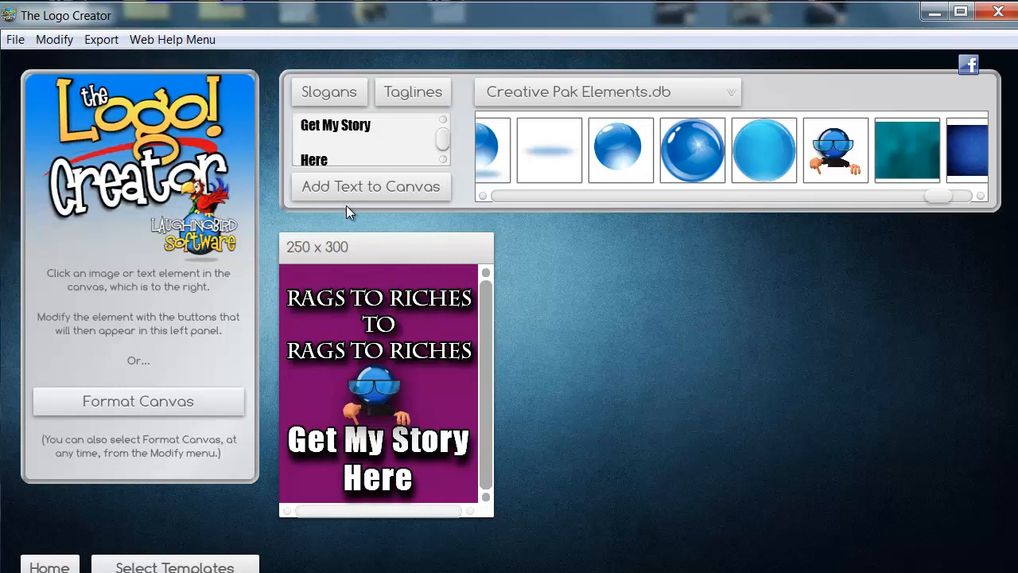
{"action": "left_click", "coordinate": [99, 40]}
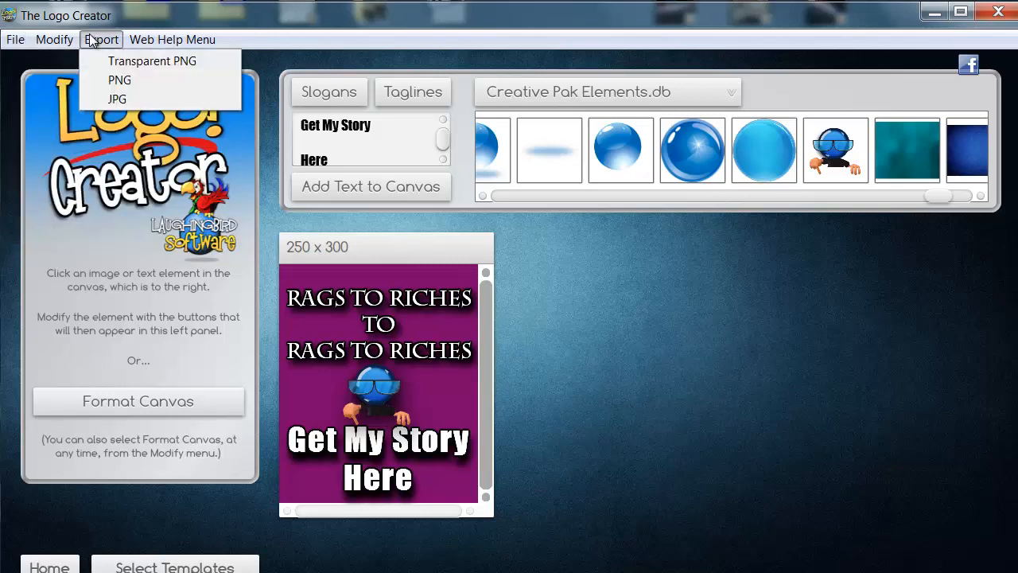
{"action": "left_click", "coordinate": [119, 79]}
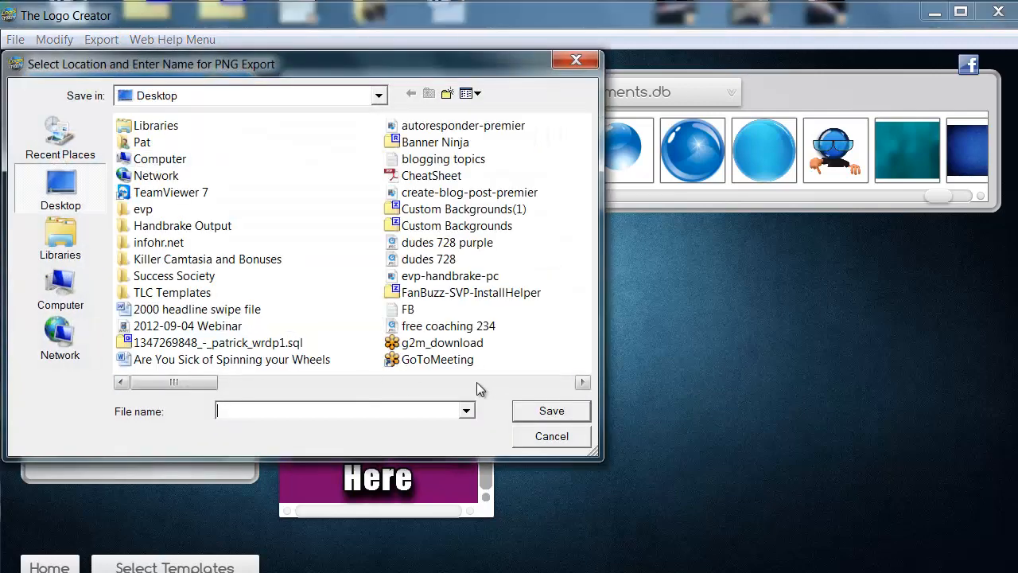
{"action": "left_click", "coordinate": [575, 60]}
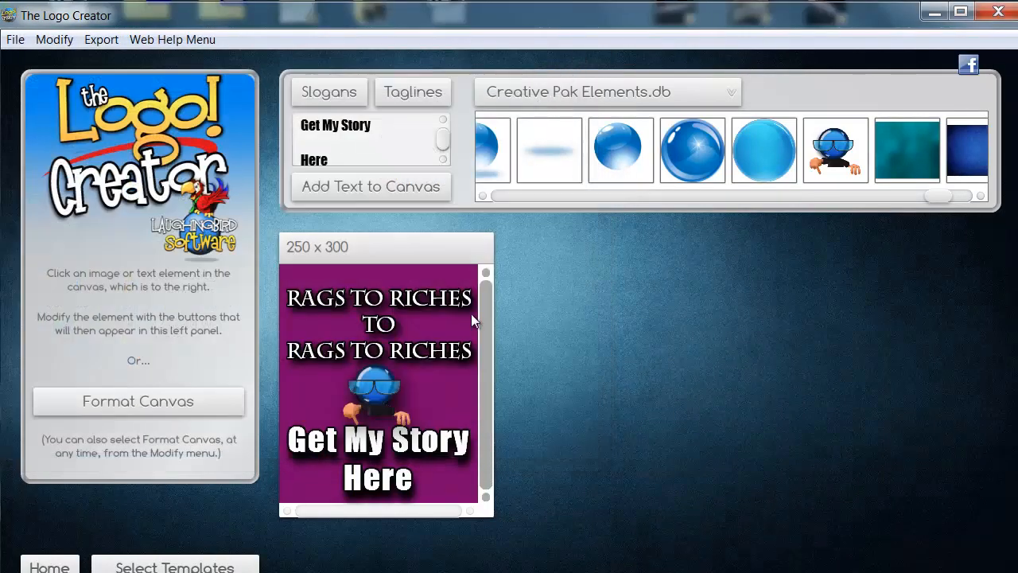